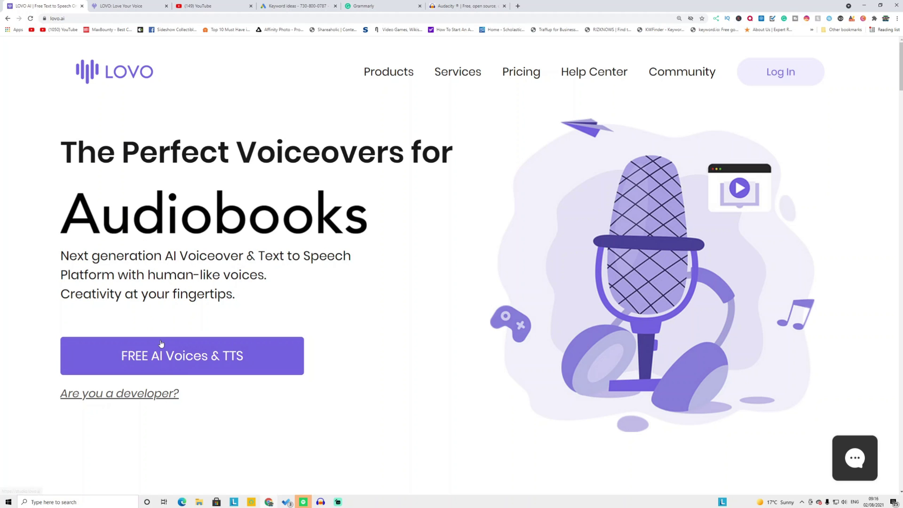
scroll(201, 332, down, 1)
scroll(274, 296, down, 6)
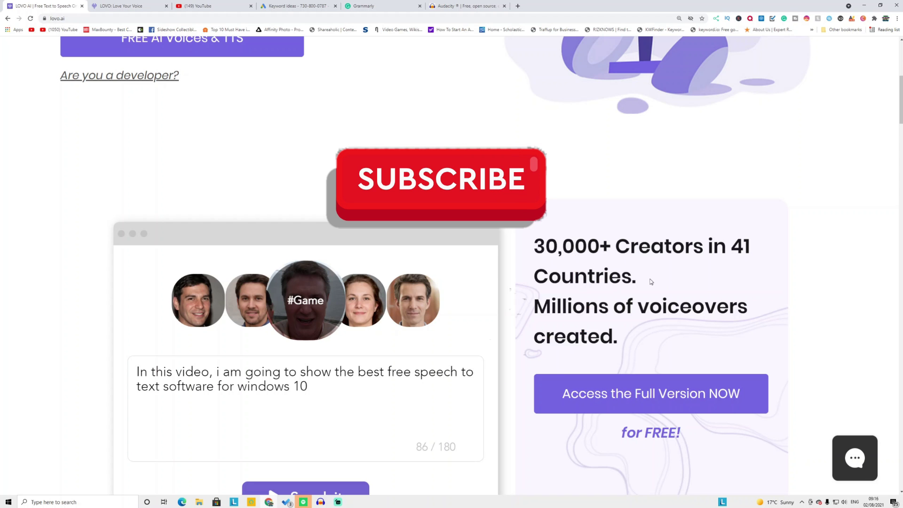
scroll(620, 287, down, 10)
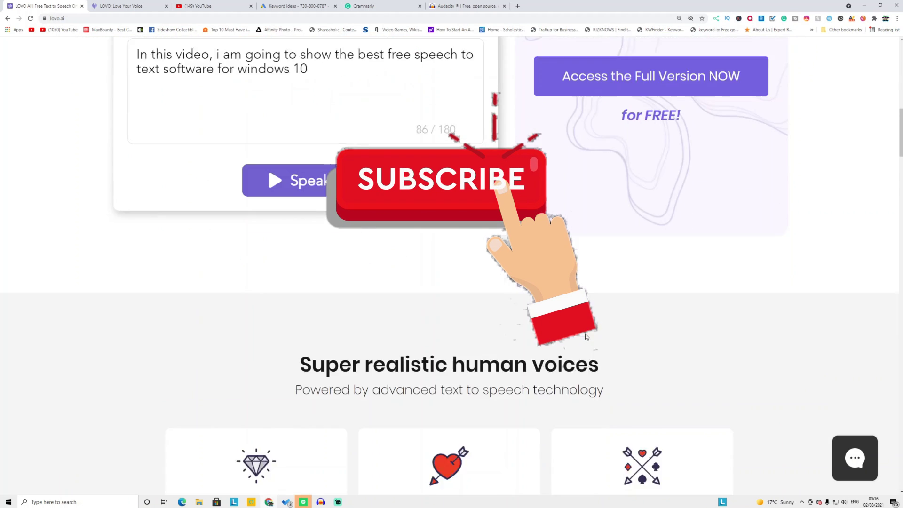
scroll(586, 337, down, 12)
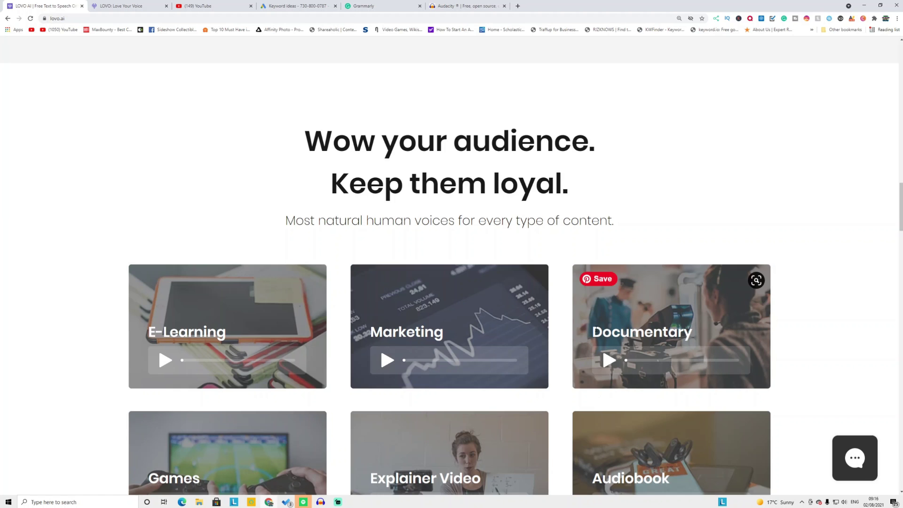
scroll(588, 338, down, 2)
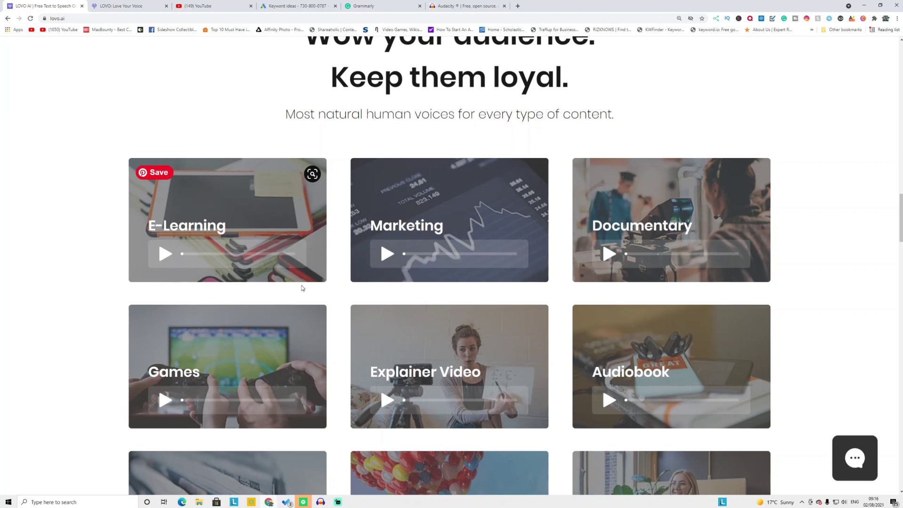
scroll(297, 283, down, 2)
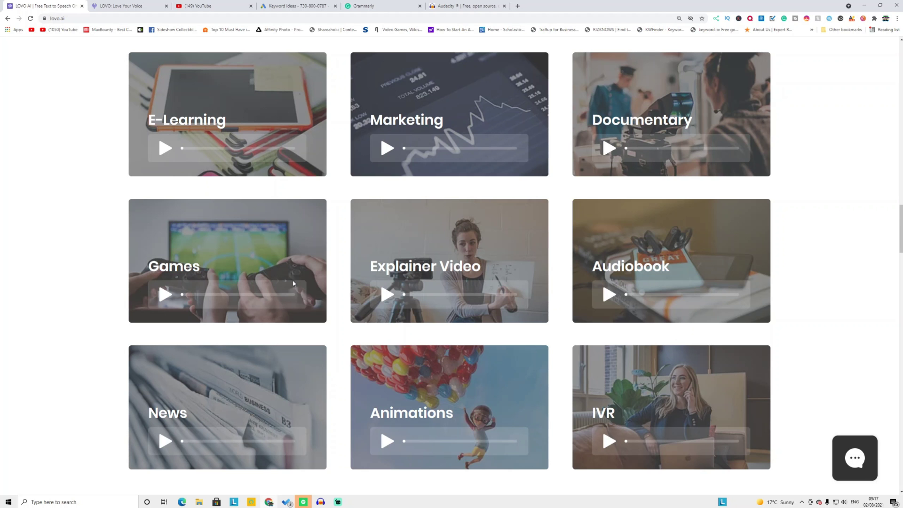
scroll(506, 300, up, 15)
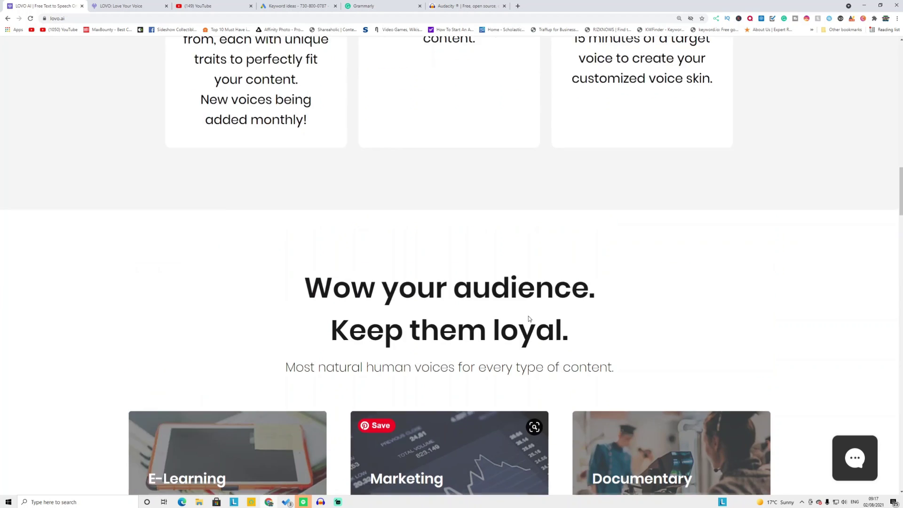
scroll(530, 320, up, 10)
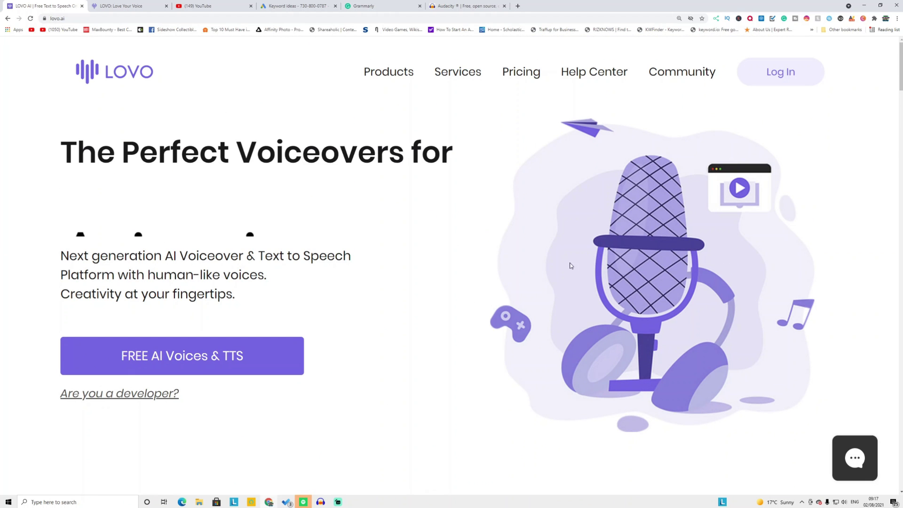
scroll(423, 188, down, 5)
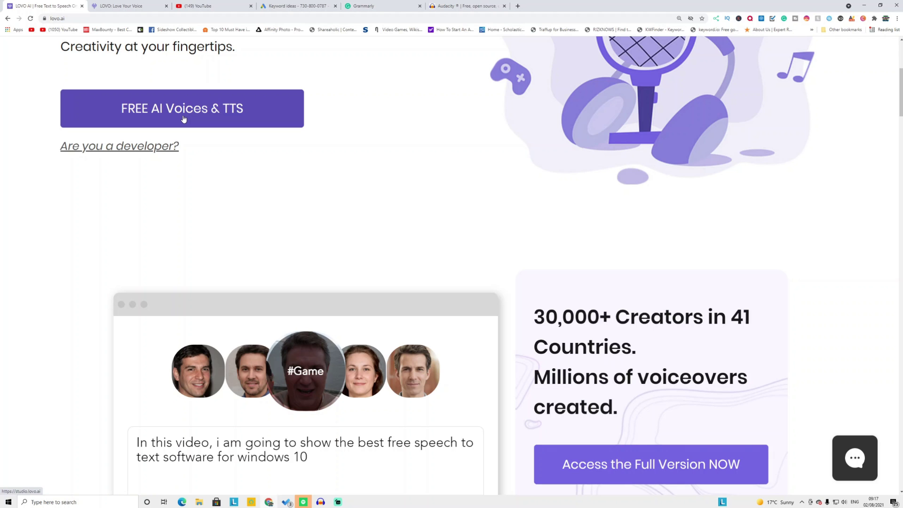
In the LOVO Studio workspace, open the voice skin picker and include PREMIUM voices.
click(121, 6)
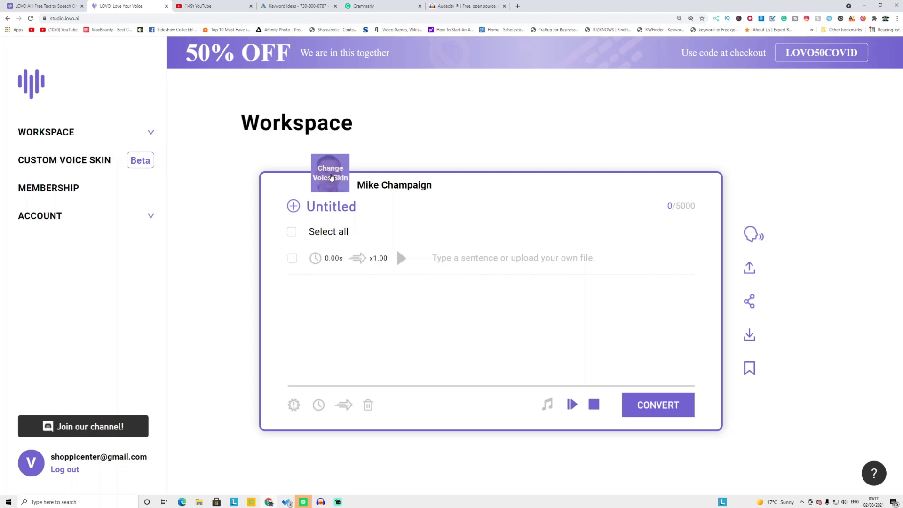
click(332, 177)
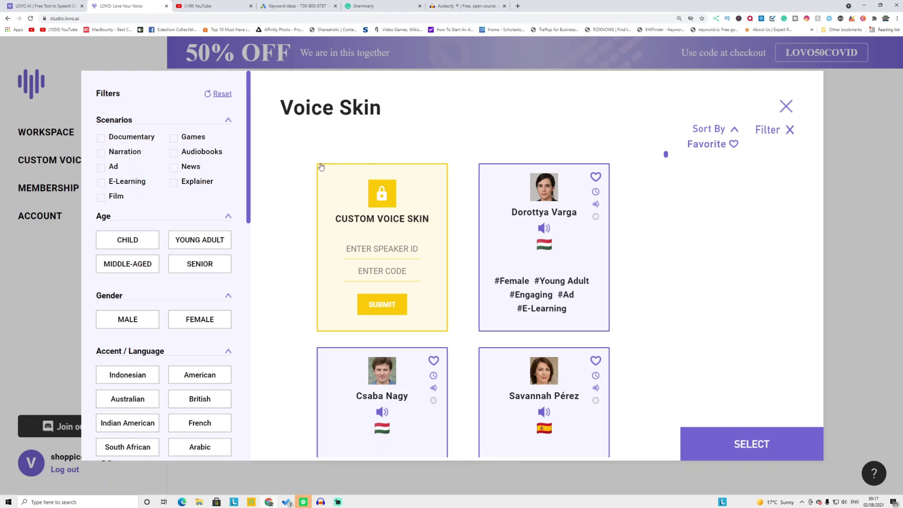
scroll(208, 282, down, 7)
scroll(209, 285, down, 5)
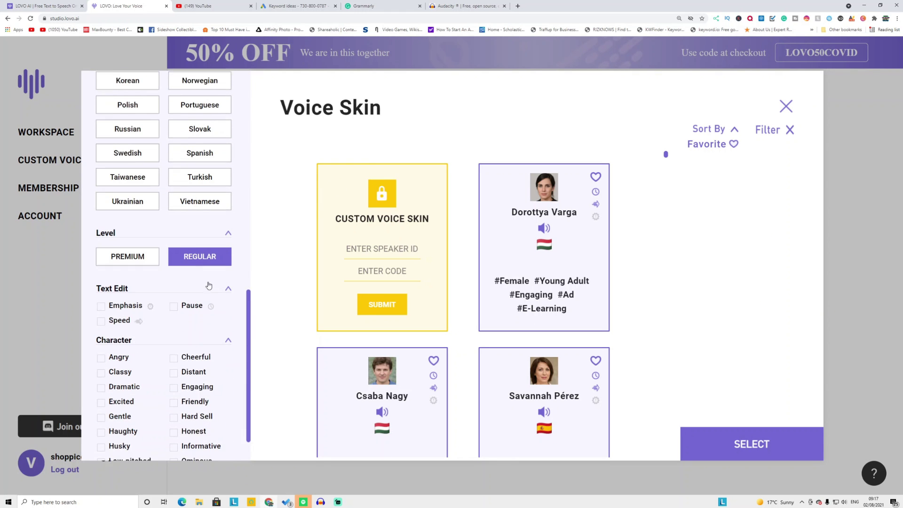
click(148, 256)
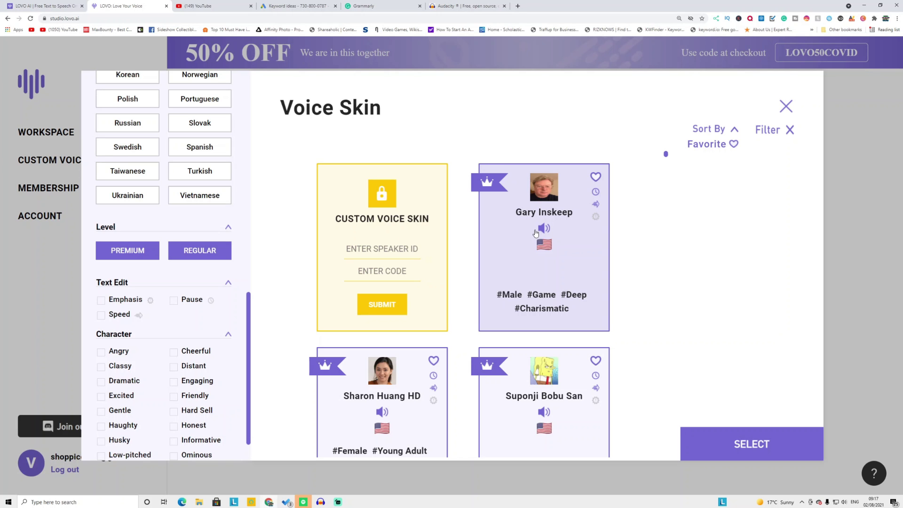
Preview the Kyle Snow and Shane Walter HD voice samples.
scroll(475, 249, down, 4)
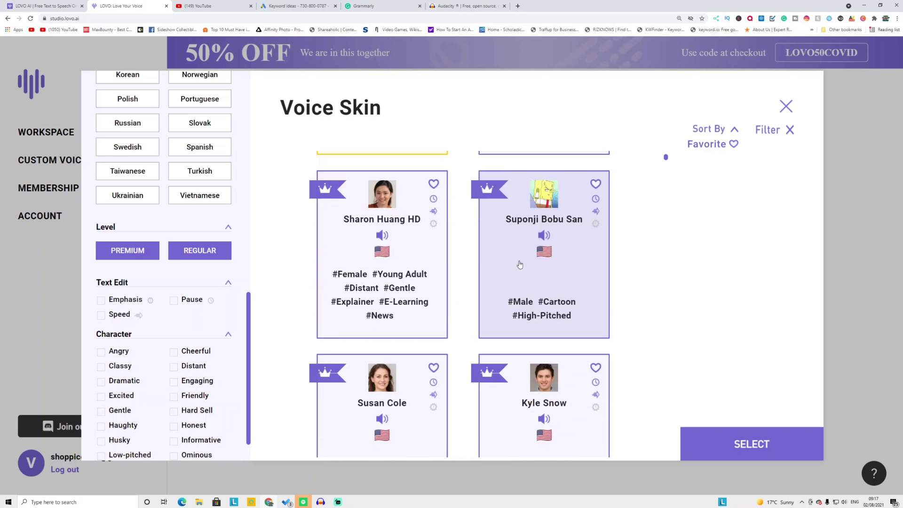
click(545, 420)
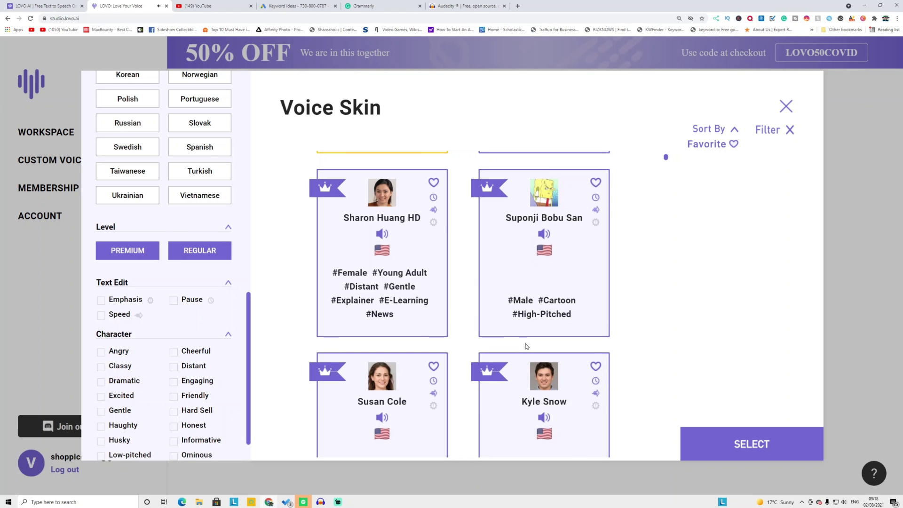
scroll(514, 347, down, 3)
scroll(515, 347, down, 3)
scroll(398, 365, down, 1)
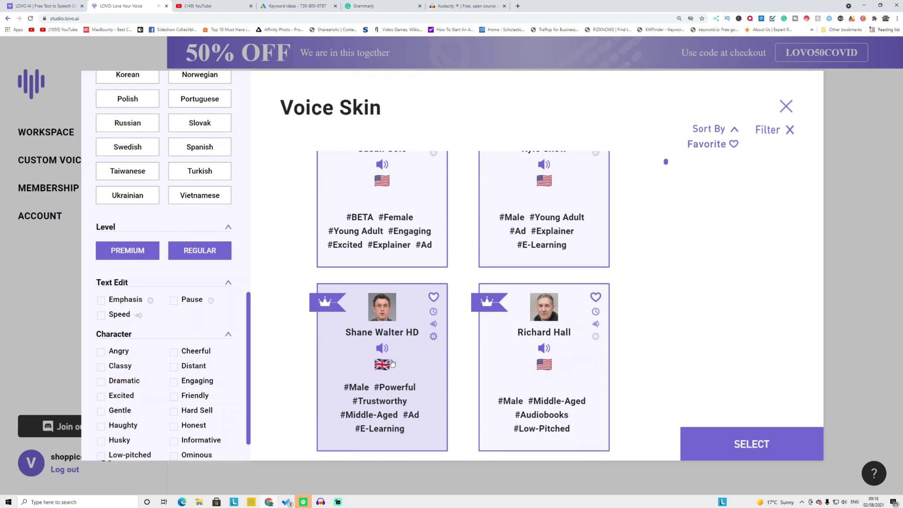
click(384, 323)
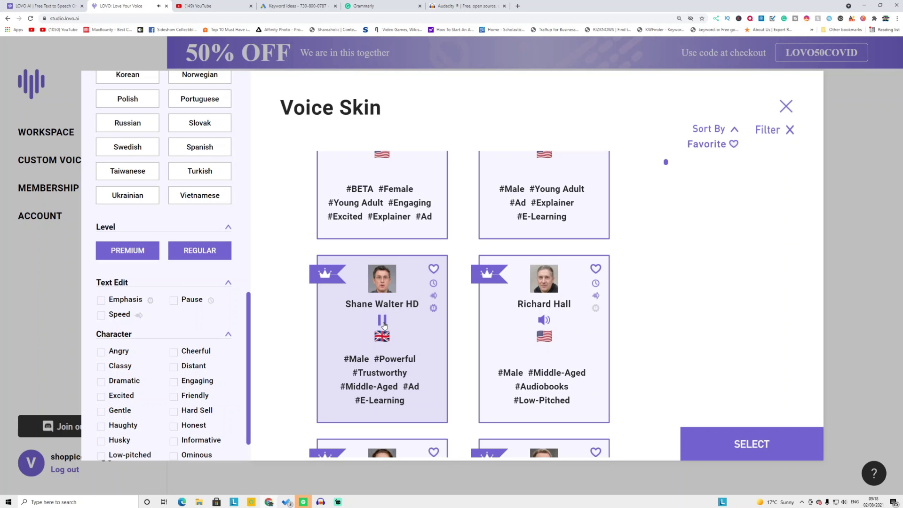
click(384, 323)
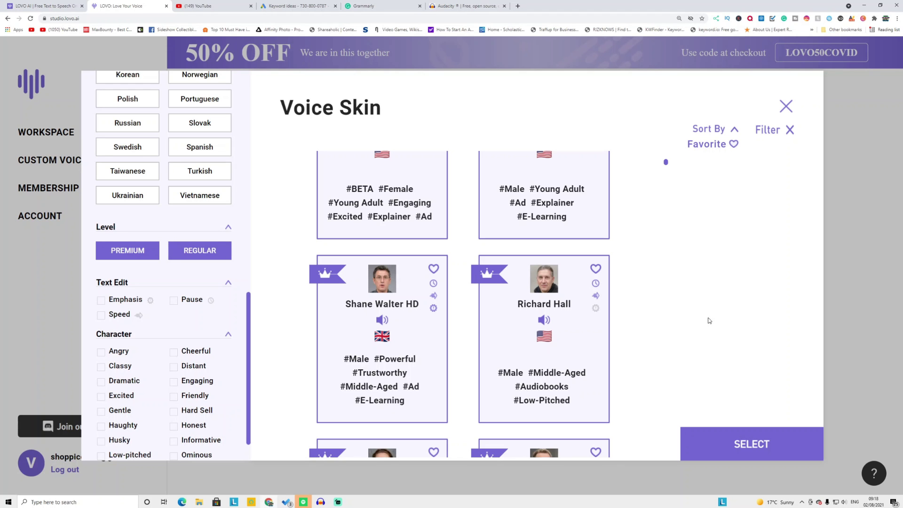
scroll(165, 329, up, 1)
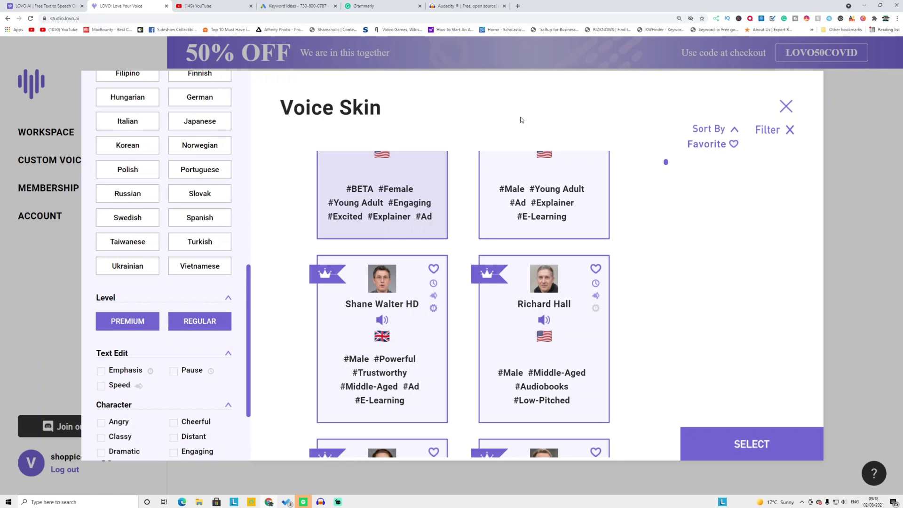
Reopen the voice skin picker and filter the list to regular voices only, without premium.
click(786, 106)
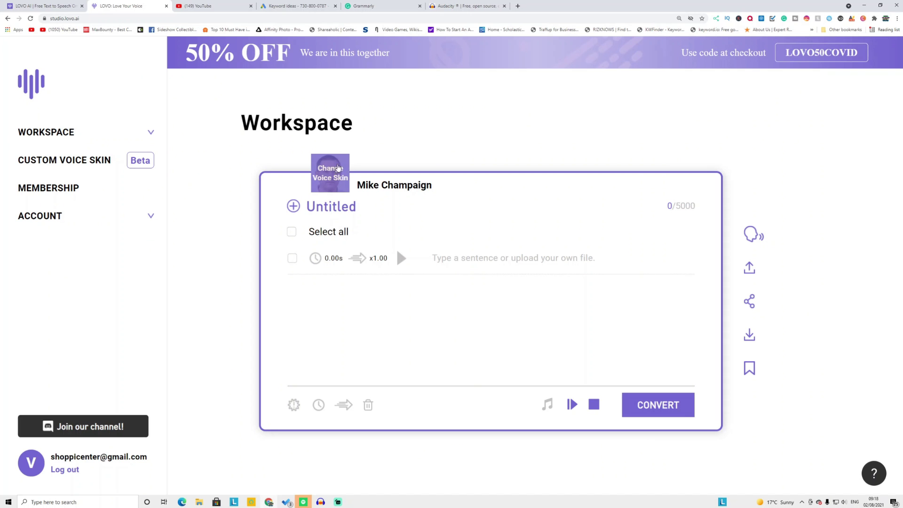
click(336, 170)
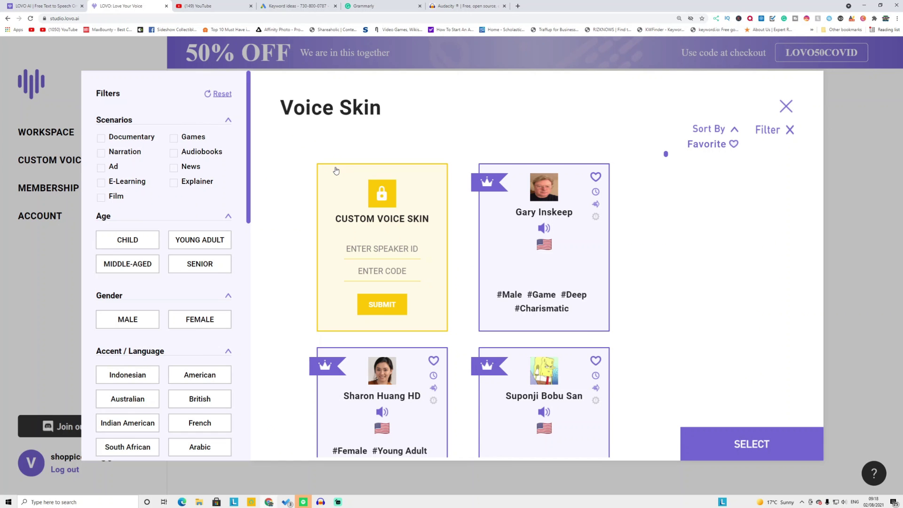
scroll(190, 264, down, 7)
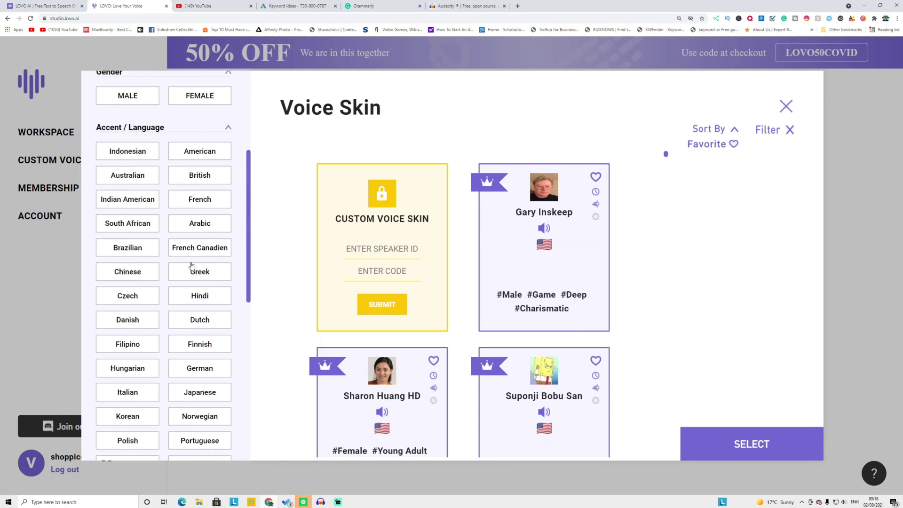
scroll(188, 265, down, 4)
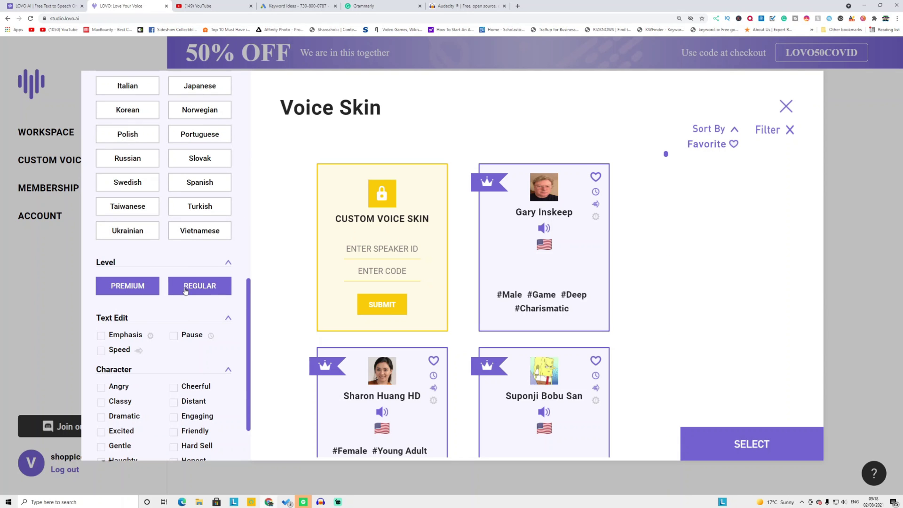
click(203, 287)
click(171, 293)
click(127, 292)
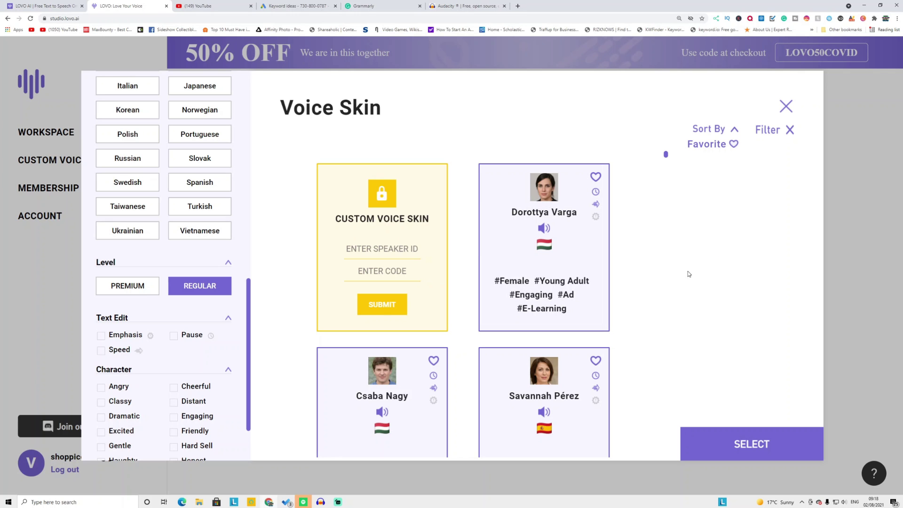
Preview Mike Champaign's sample, then select him as the project voice.
scroll(636, 297, down, 3)
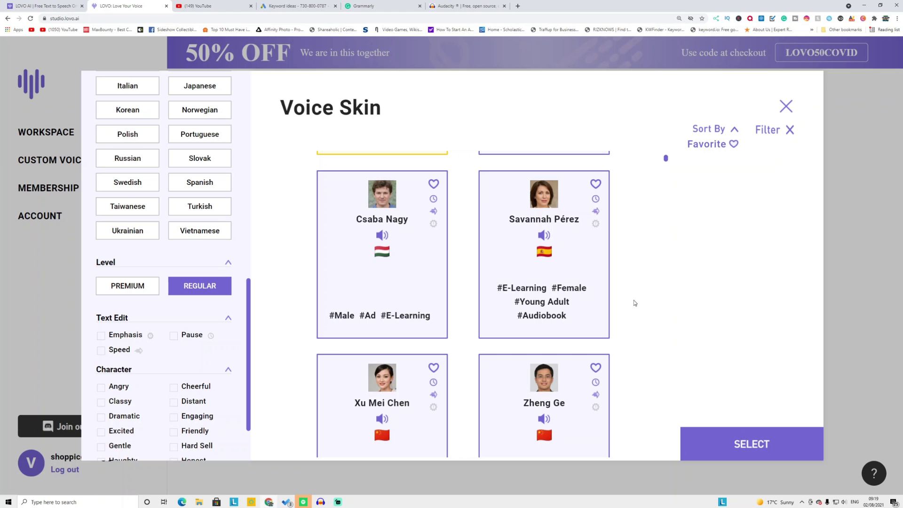
scroll(518, 303, down, 3)
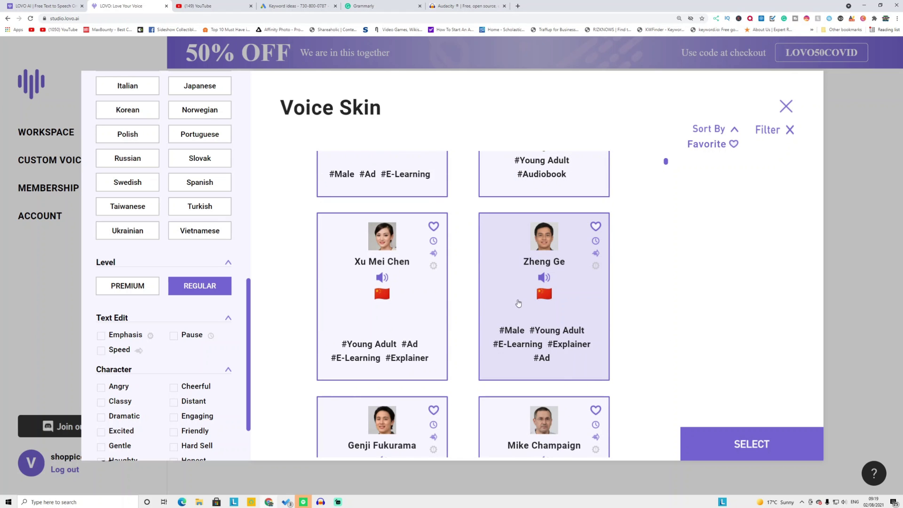
scroll(518, 303, down, 3)
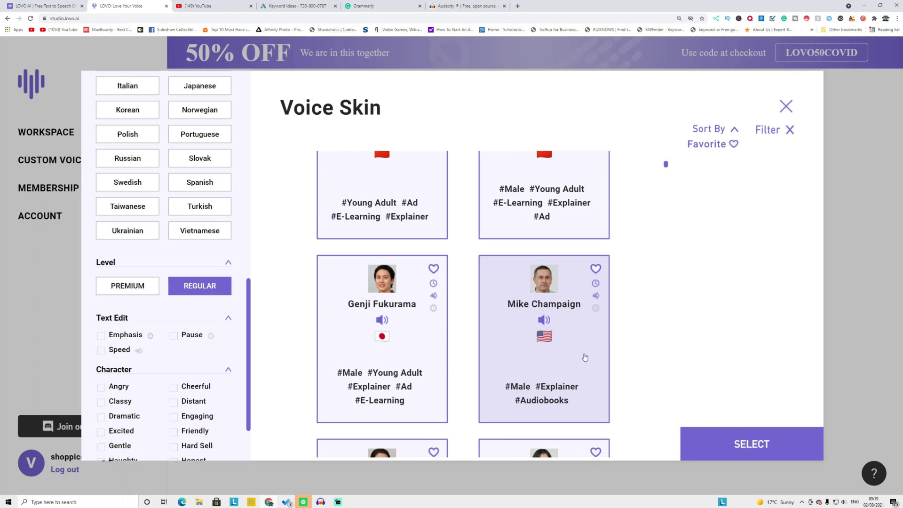
scroll(585, 357, down, 3)
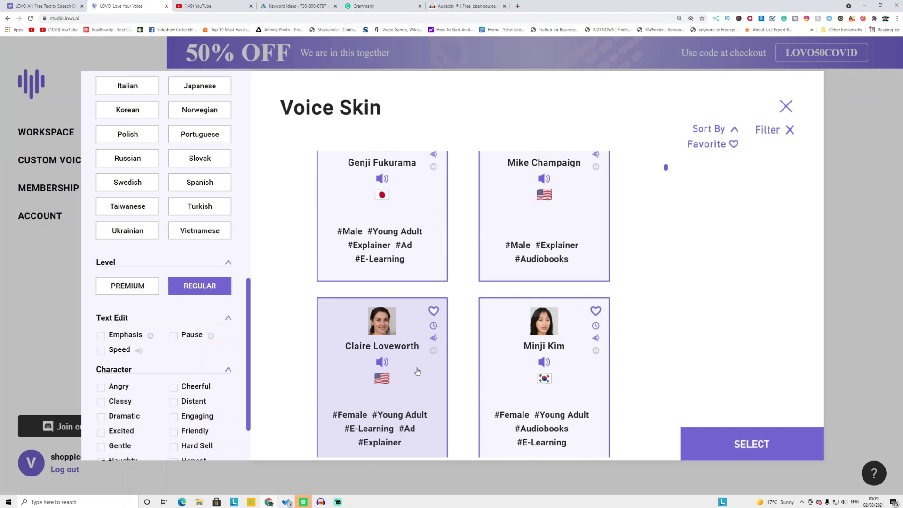
scroll(547, 284, up, 2)
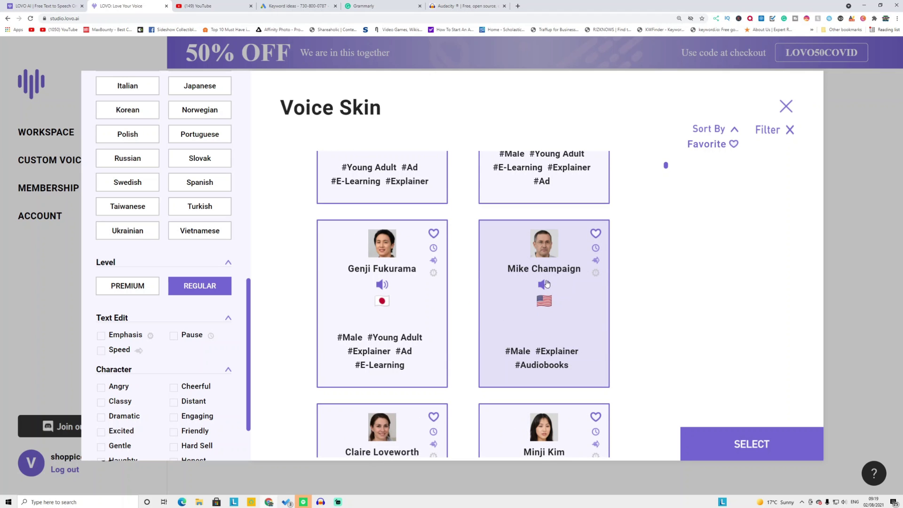
click(544, 284)
click(547, 285)
click(549, 254)
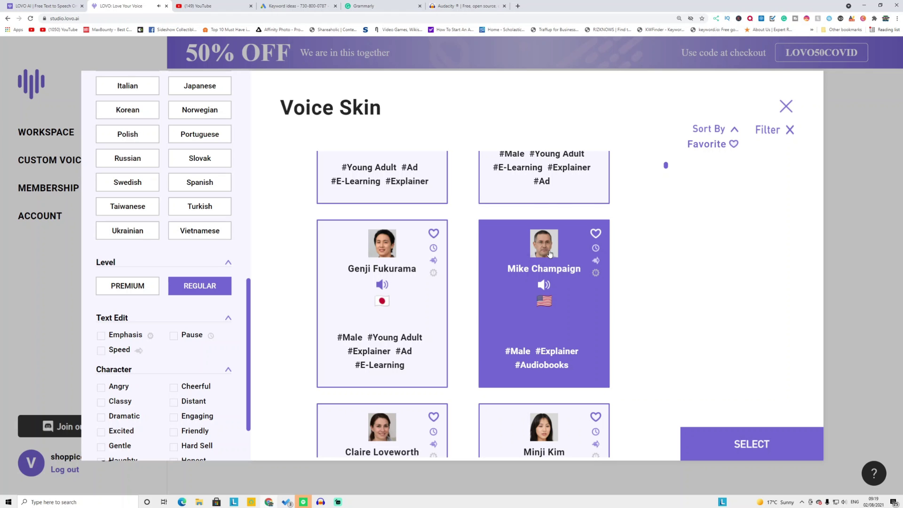
click(748, 443)
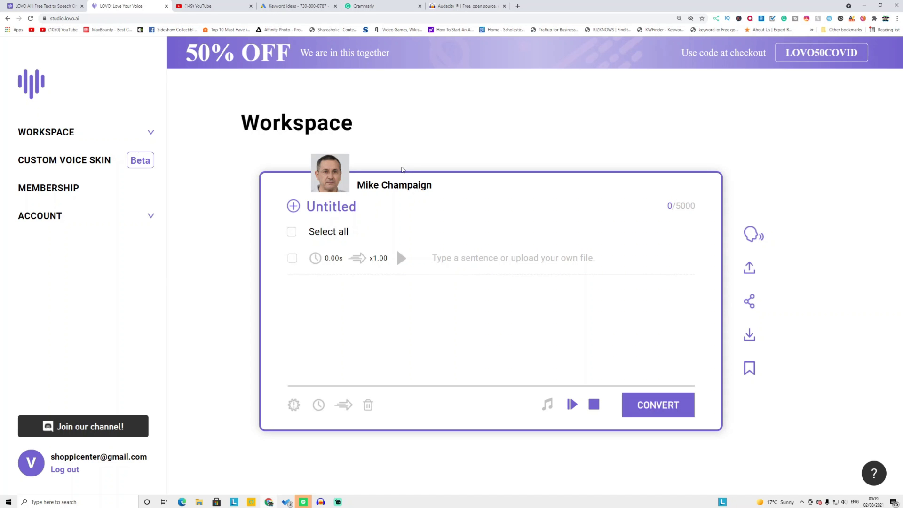
click(367, 6)
scroll(304, 161, down, 9)
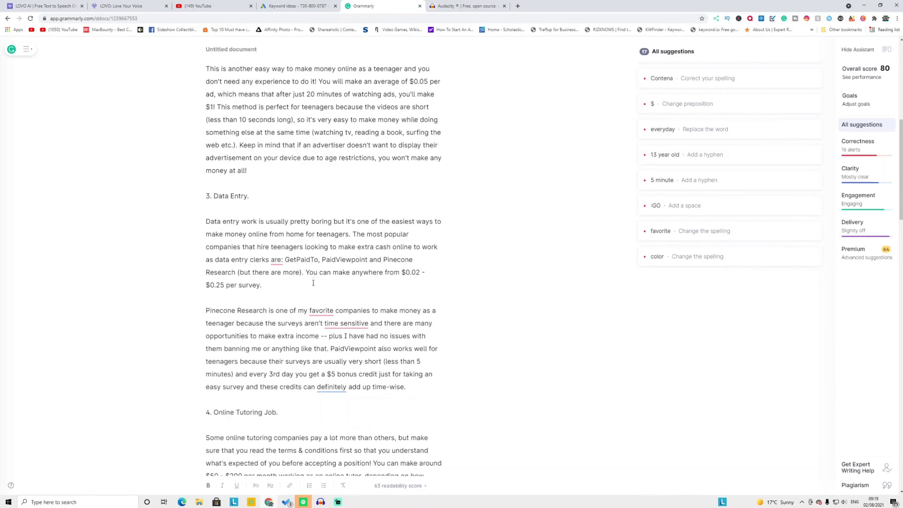
scroll(310, 276, down, 20)
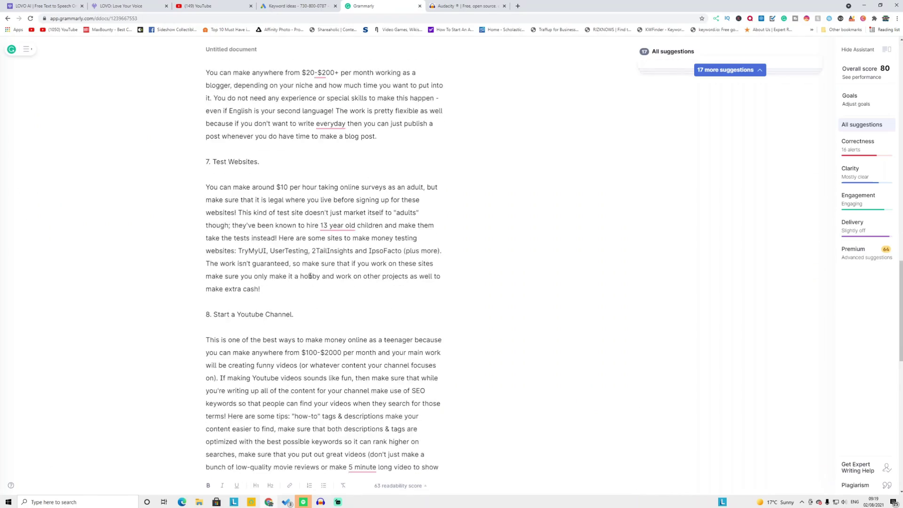
scroll(314, 287, down, 2)
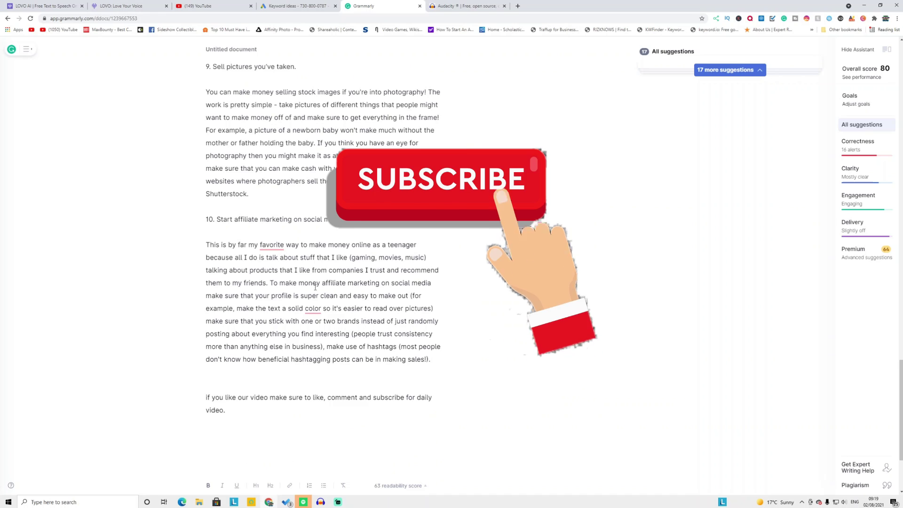
scroll(311, 235, up, 6)
scroll(323, 264, up, 20)
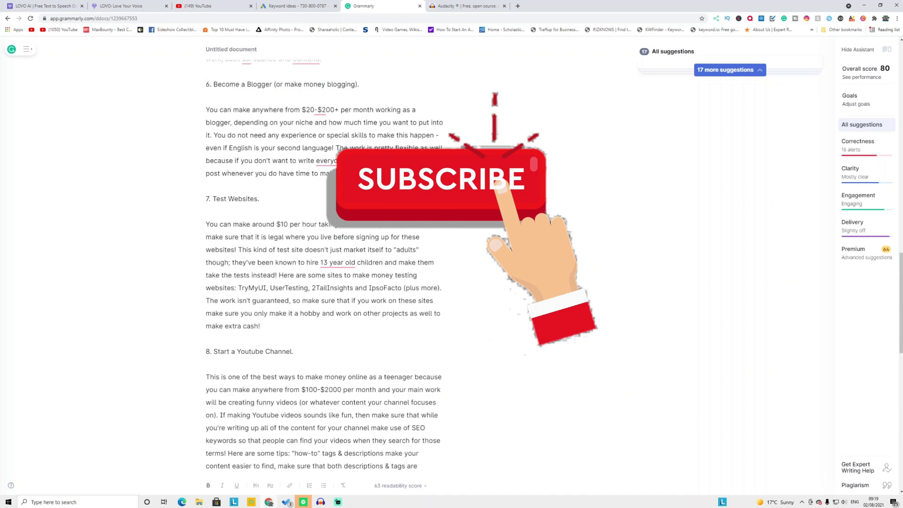
scroll(324, 264, up, 10)
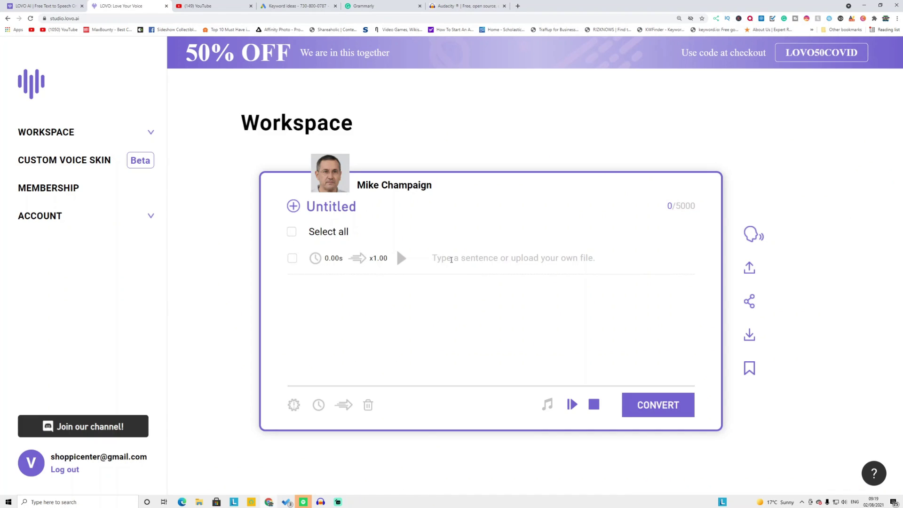
click(441, 260)
Paste the teen money-online script into the workspace as sentence lines.
key(ctrl+v)
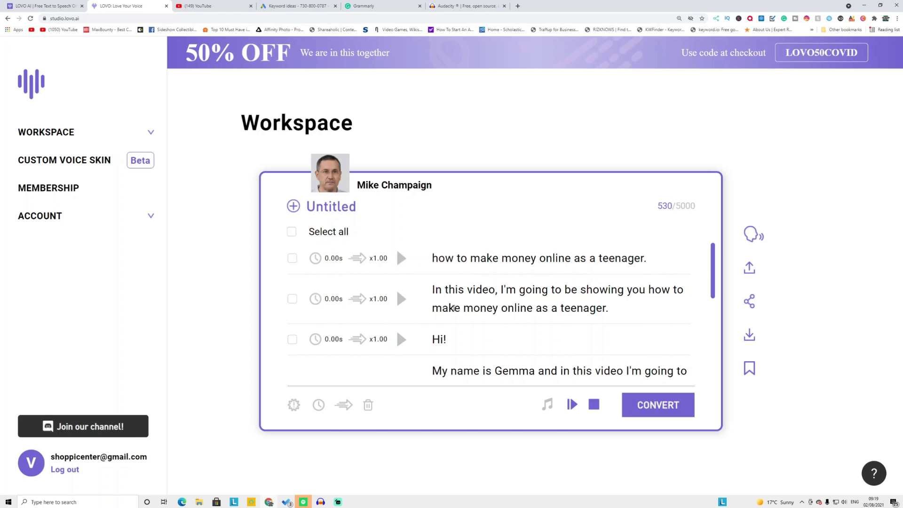
scroll(442, 310, down, 2)
scroll(460, 329, up, 2)
Delete the standalone 'Hi!' sentence, leaving 527 of 5000 characters.
drag(486, 342, 396, 340)
key(Delete)
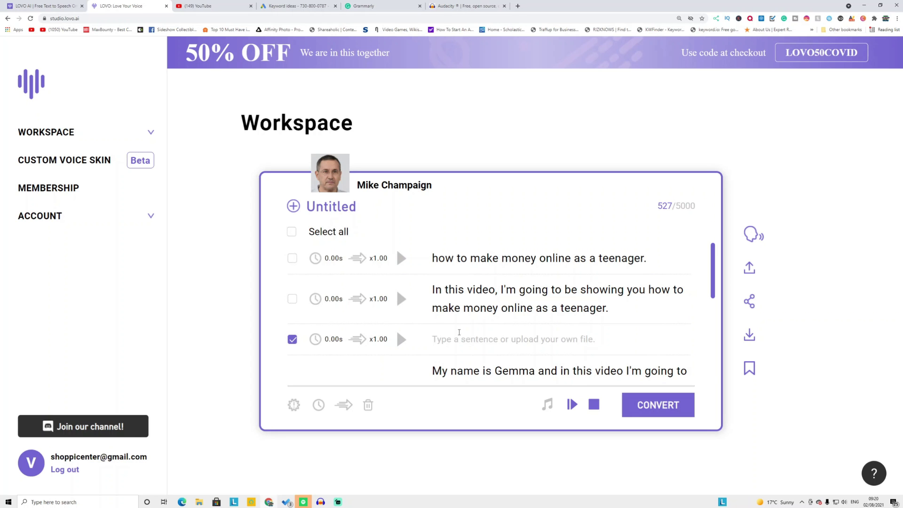
key(Delete)
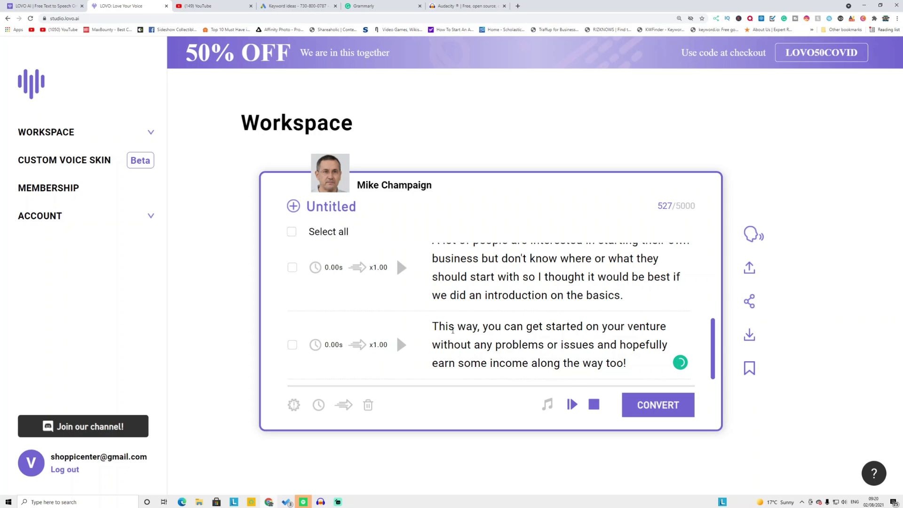
scroll(471, 307, up, 3)
scroll(495, 309, up, 1)
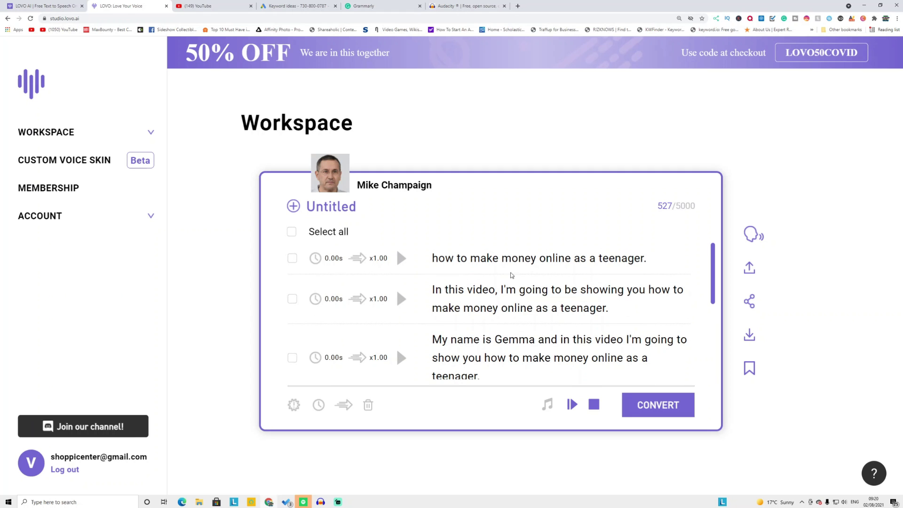
Convert all script sentences to speech and play the resulting voiceover.
click(291, 232)
click(656, 405)
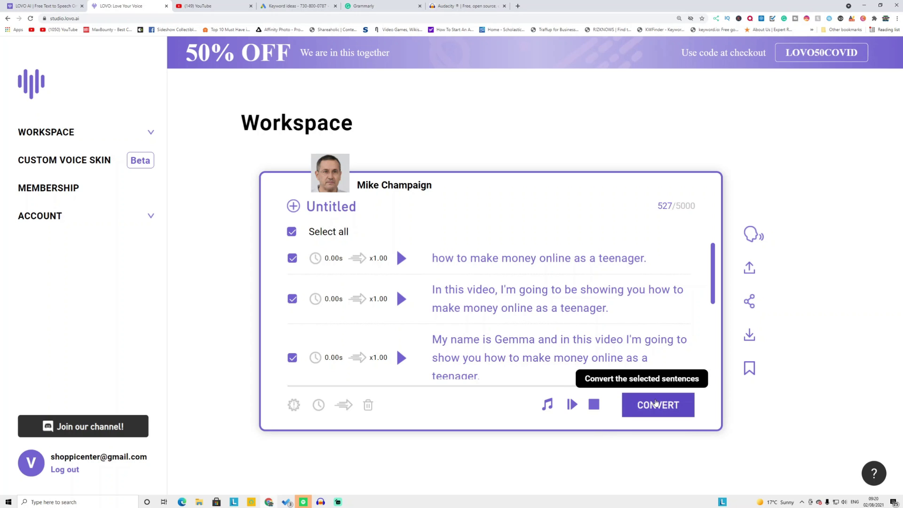
click(573, 406)
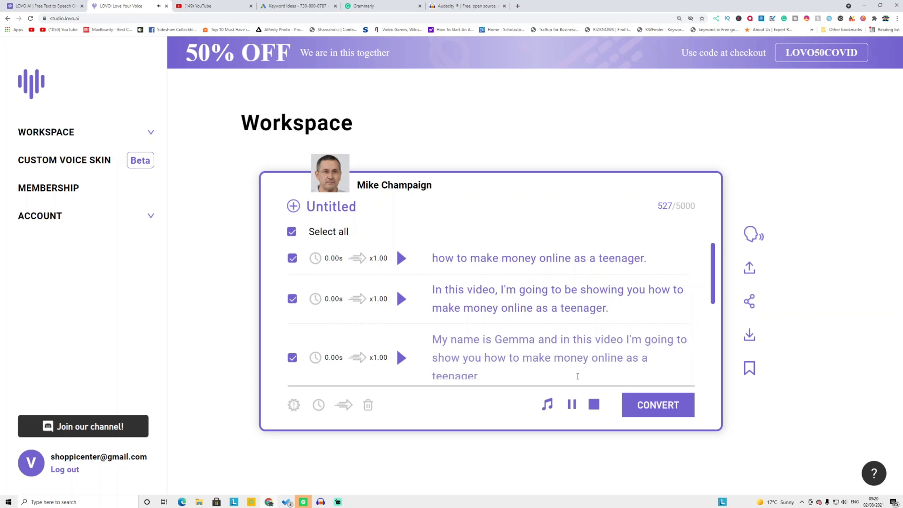
Pause the LOVO voiceover and go to the Audacity website tab.
click(573, 403)
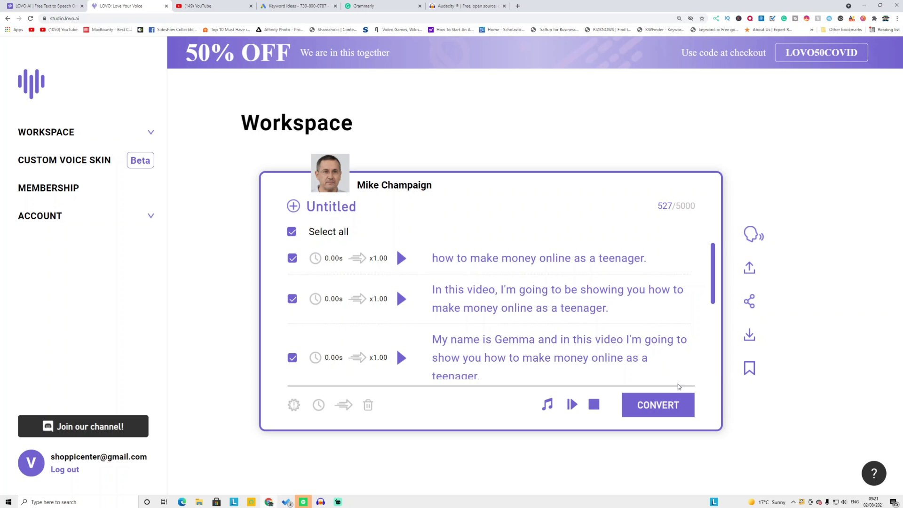
click(484, 4)
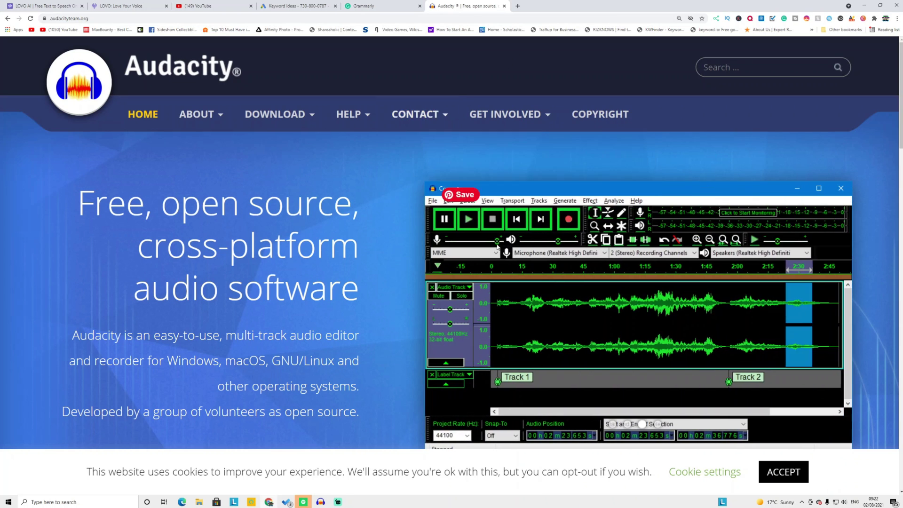
In Audacity's Devices preferences, keep Windows WASAPI host and Speakers (Realtek(R) Audio) (loopback) recording.
click(318, 501)
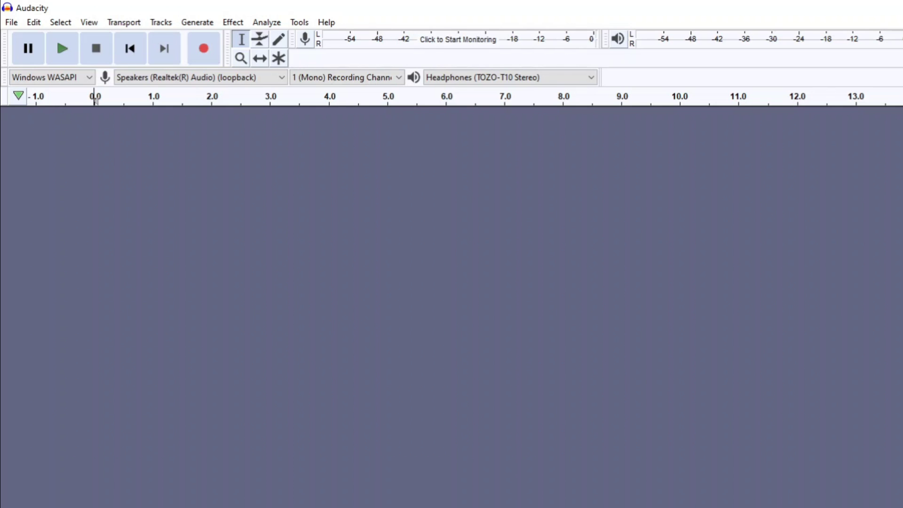
click(29, 24)
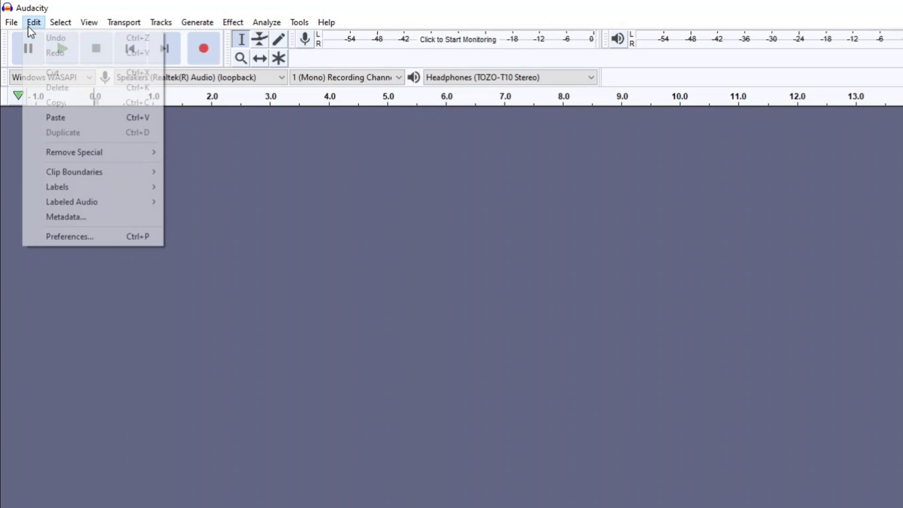
click(97, 239)
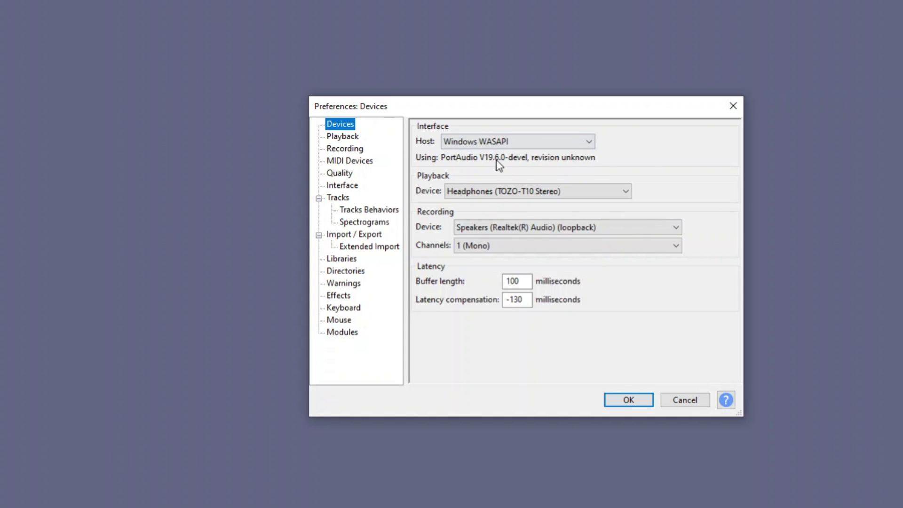
click(497, 142)
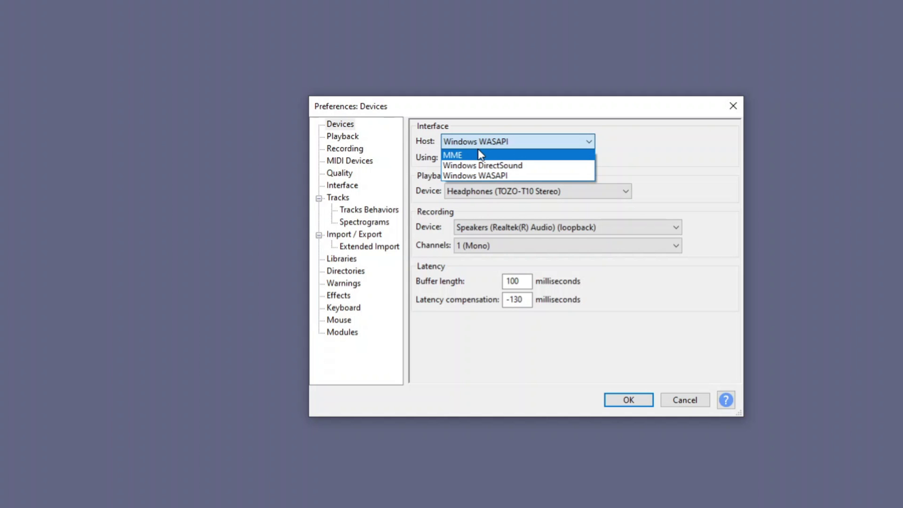
click(479, 174)
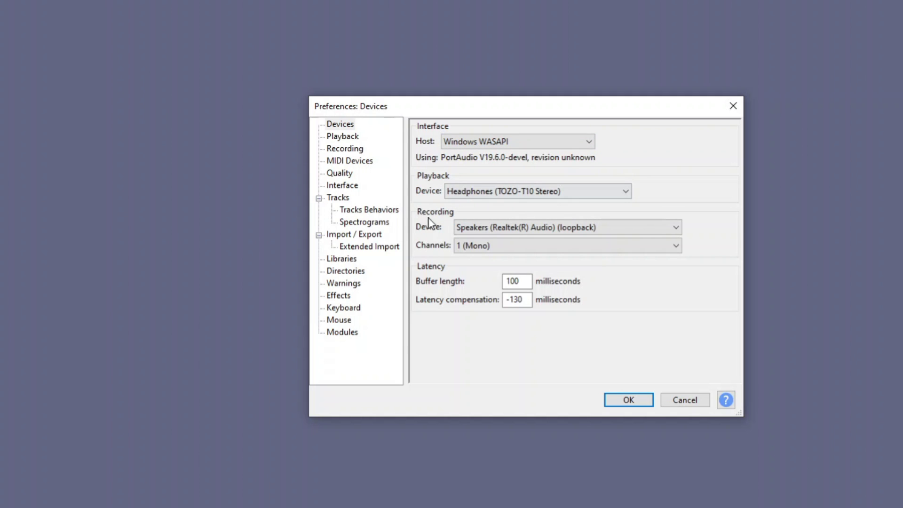
click(472, 228)
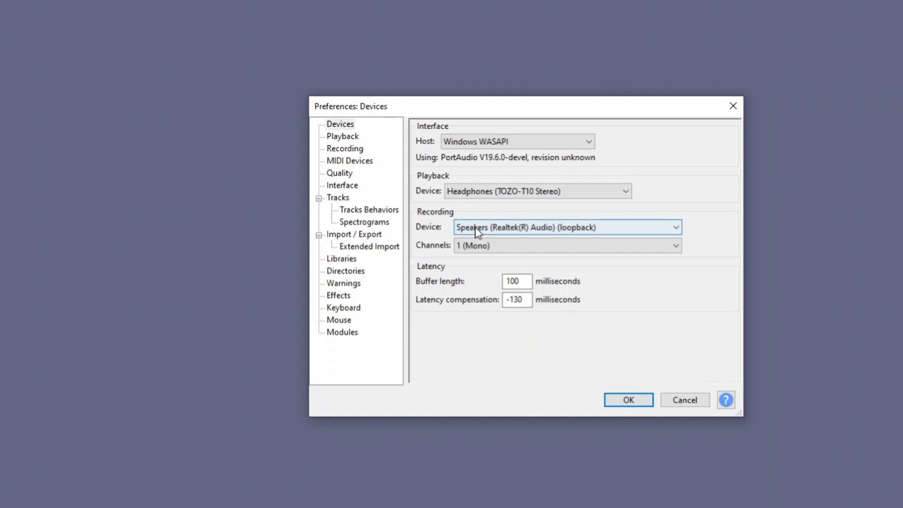
click(472, 228)
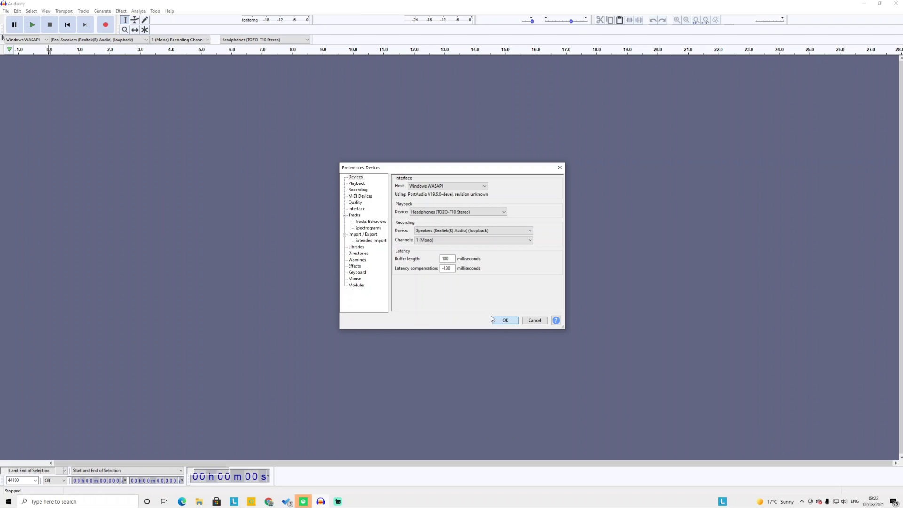
Set Windows playback to Speakers (Realtek(R) Audio) and restore Audacity to a smaller window.
click(616, 401)
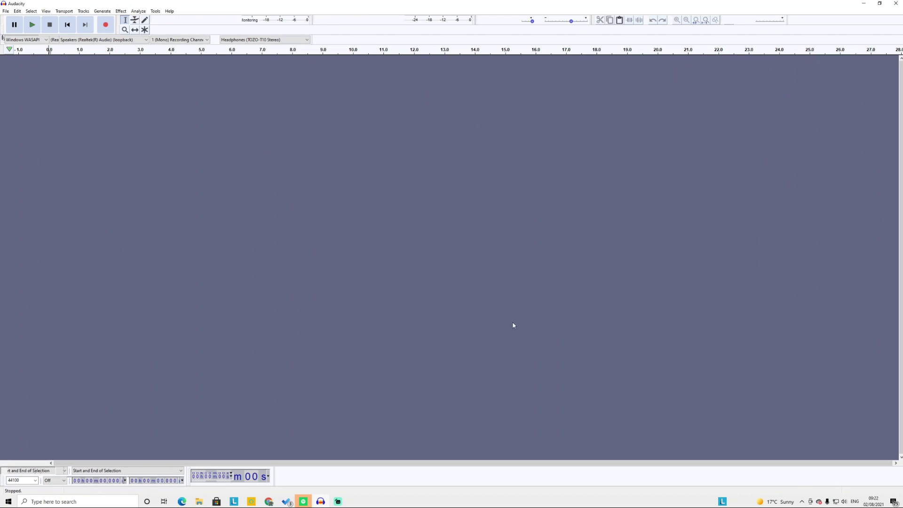
click(844, 501)
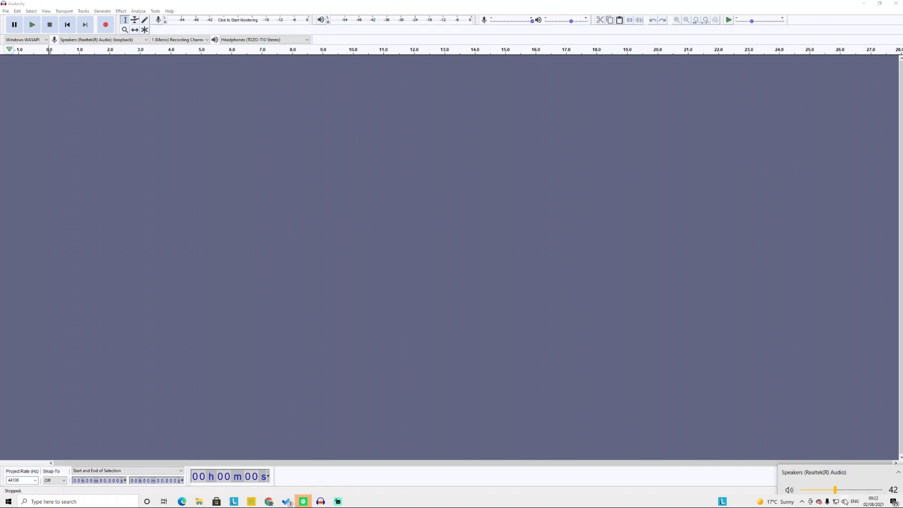
click(824, 470)
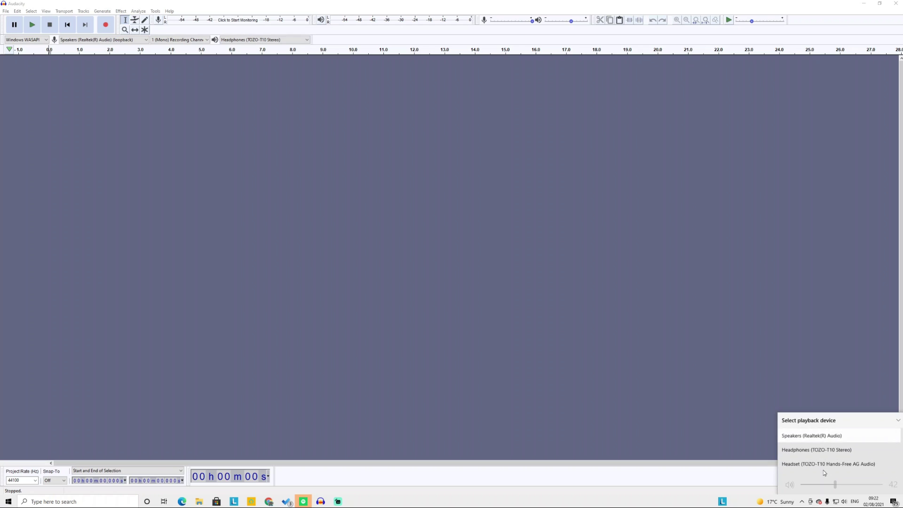
click(821, 435)
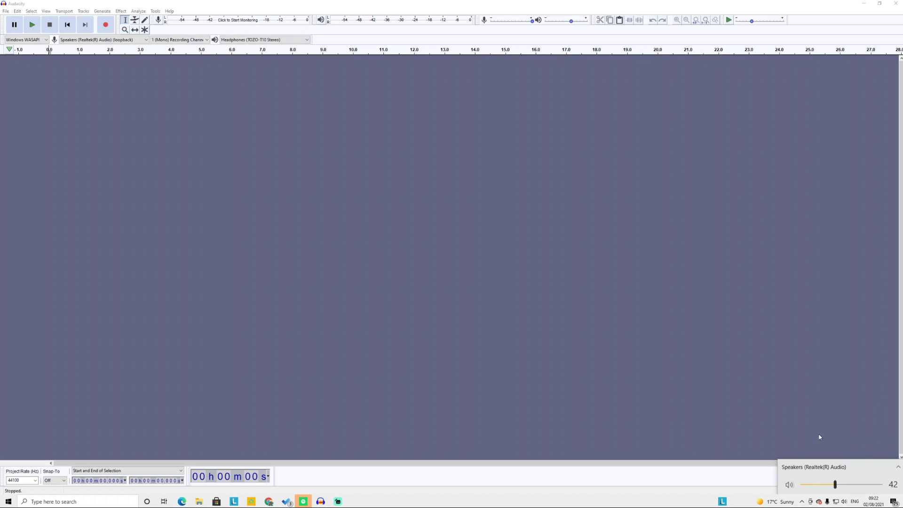
click(773, 249)
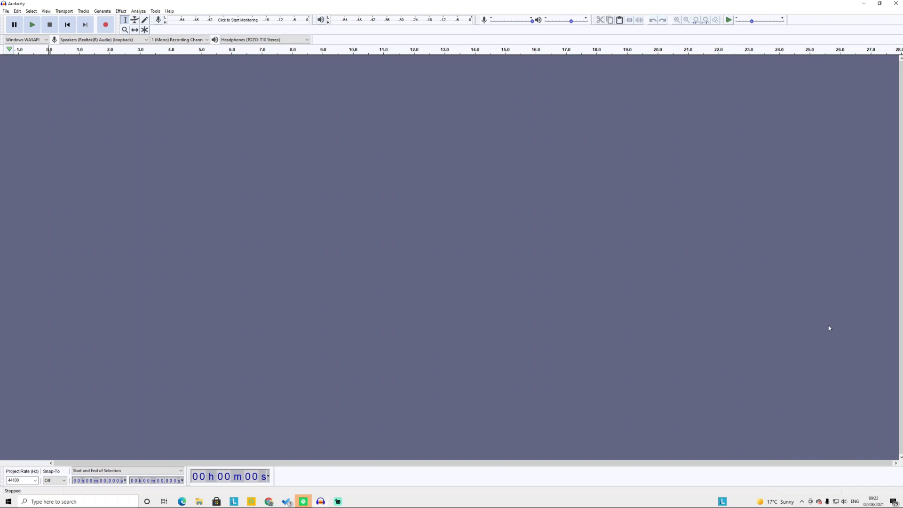
click(880, 4)
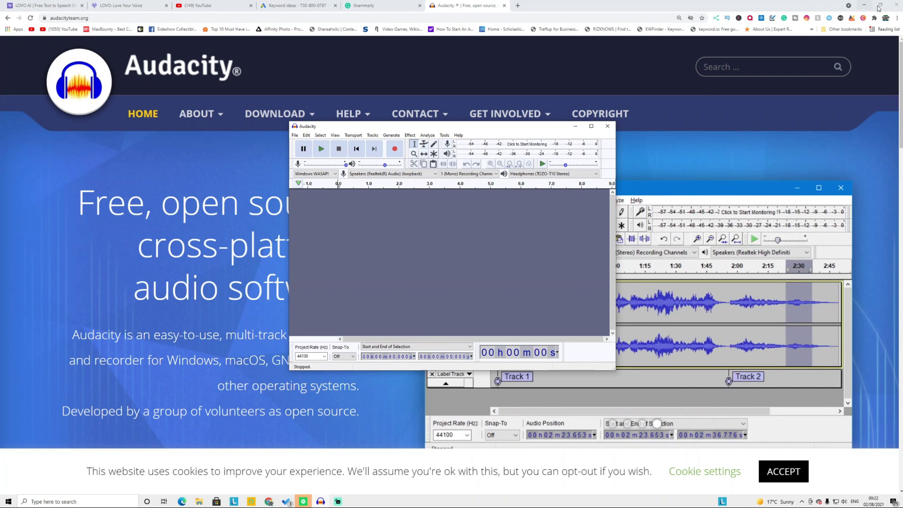
Arrange the browser on the left and Audacity on the right side by side.
click(880, 5)
drag(809, 18, 459, 13)
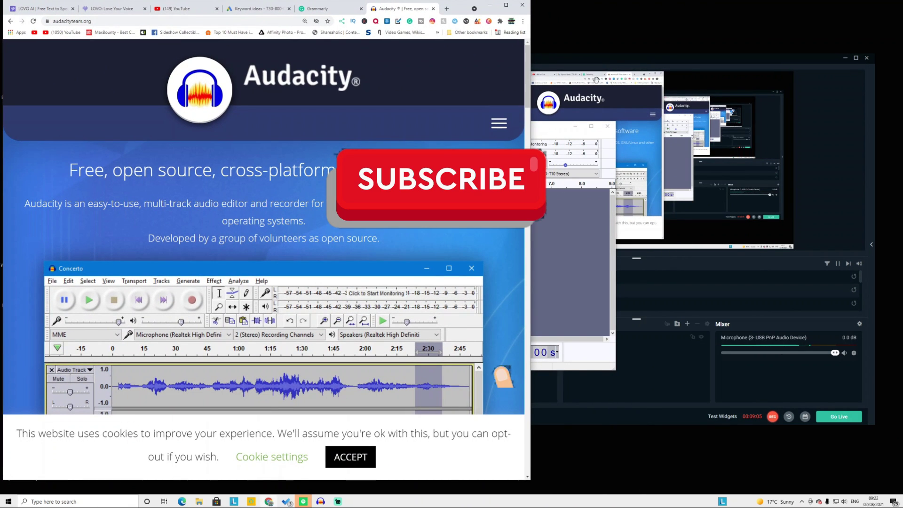
drag(546, 126, 777, 76)
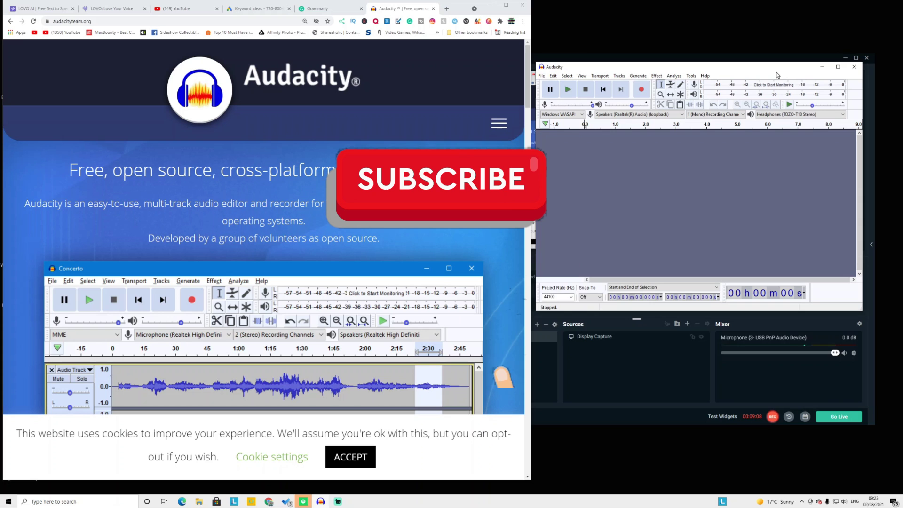
Record about 23 seconds of the LOVO voiceover playback into a new Audacity track.
click(640, 92)
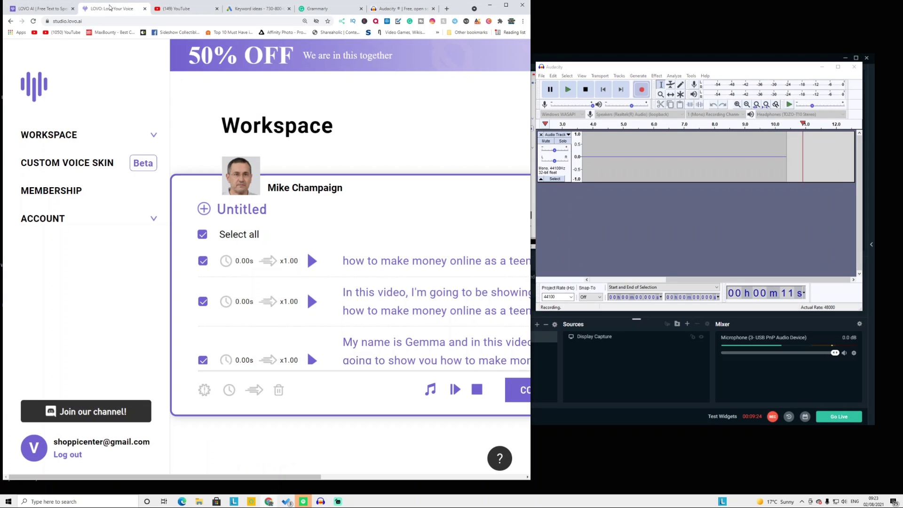
click(111, 9)
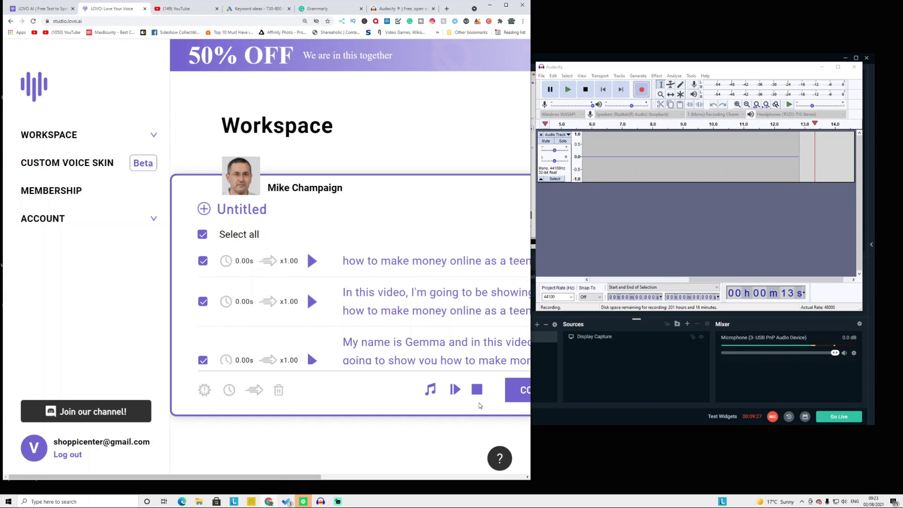
click(454, 391)
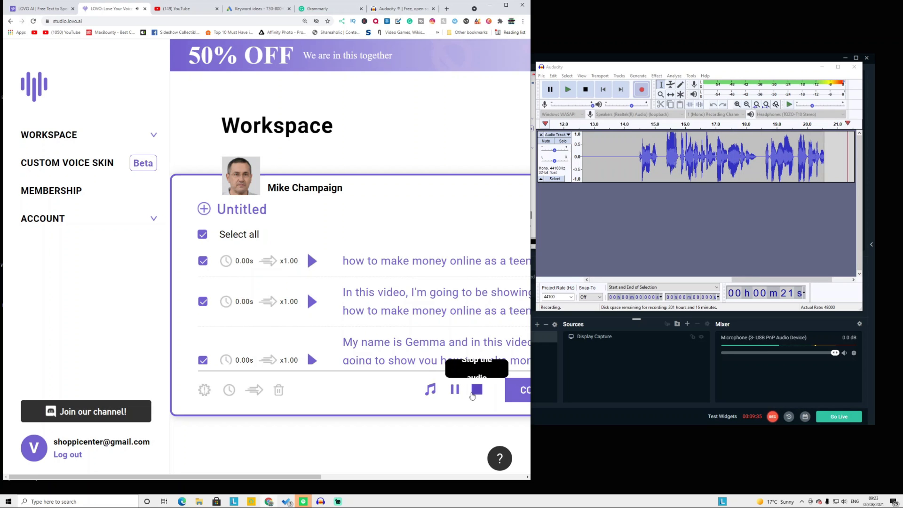
click(456, 390)
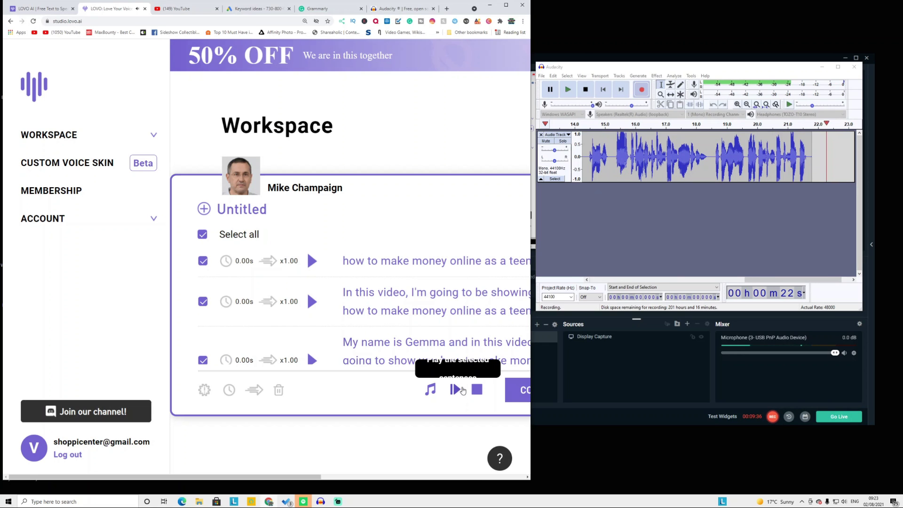
click(490, 5)
Stop the Audacity recording and inspect the captured waveform.
click(586, 90)
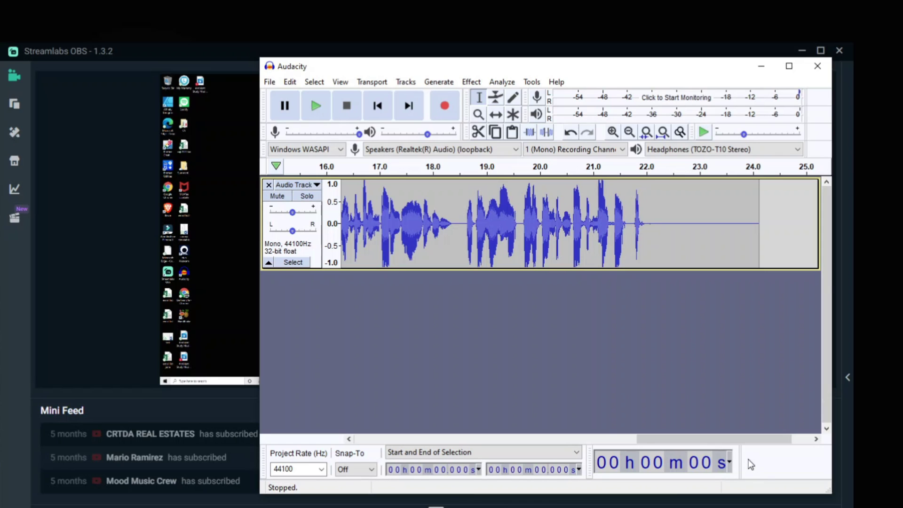
drag(754, 438, 661, 419)
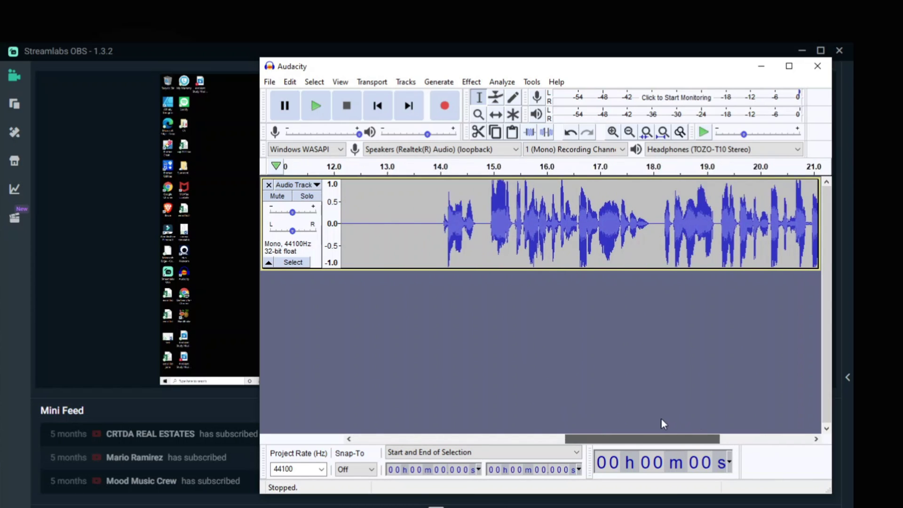
drag(524, 219, 254, 307)
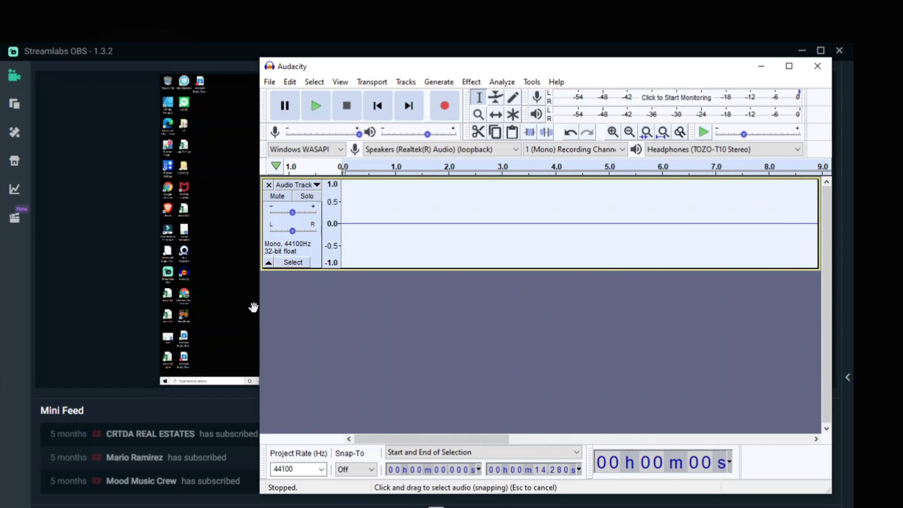
key(Escape)
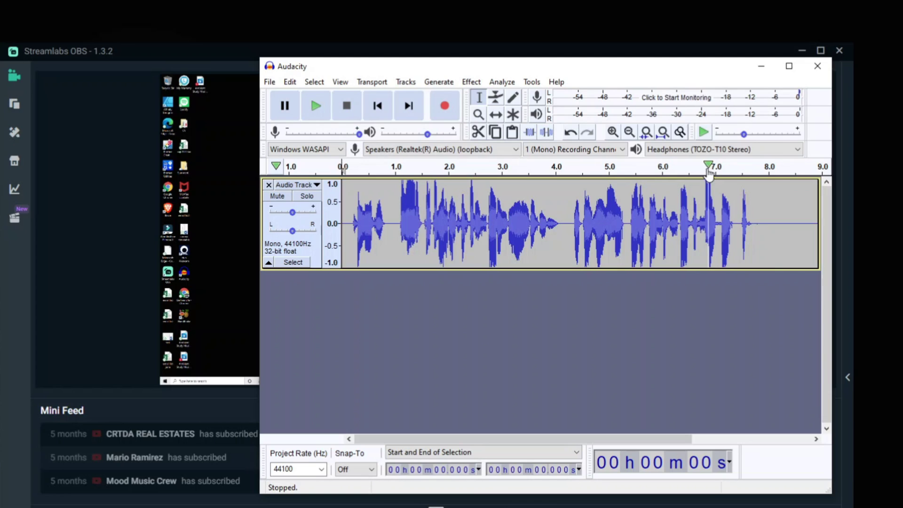
Set playback output to Speakers (Realtek(R) Audio) and play back the recording to about 7 seconds.
click(703, 151)
key(Up)
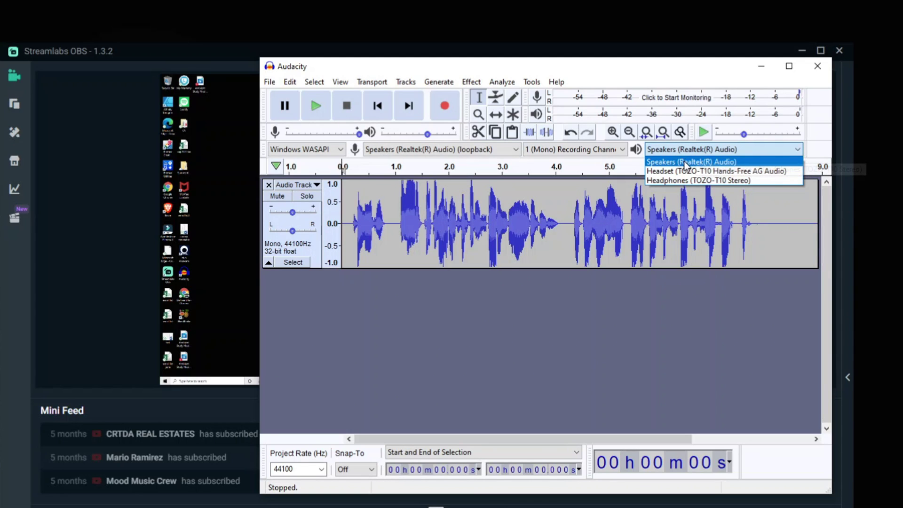
key(Return)
click(314, 104)
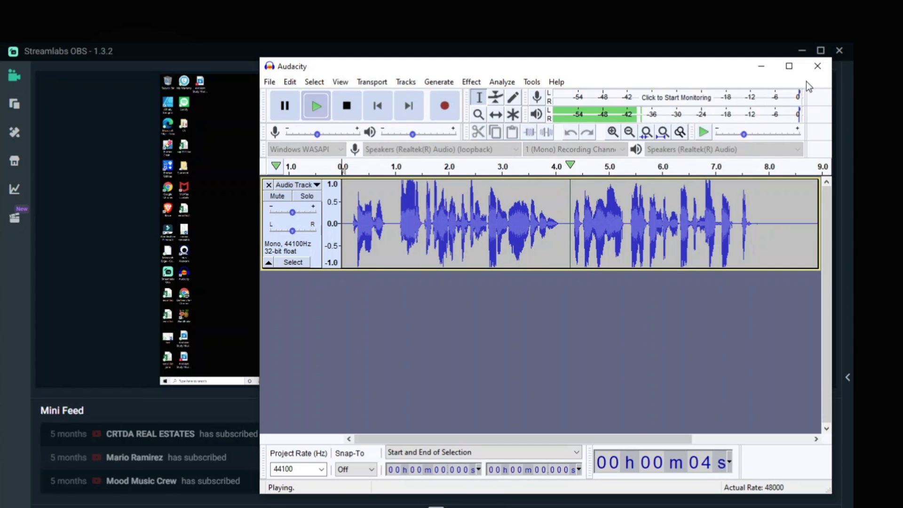
click(285, 108)
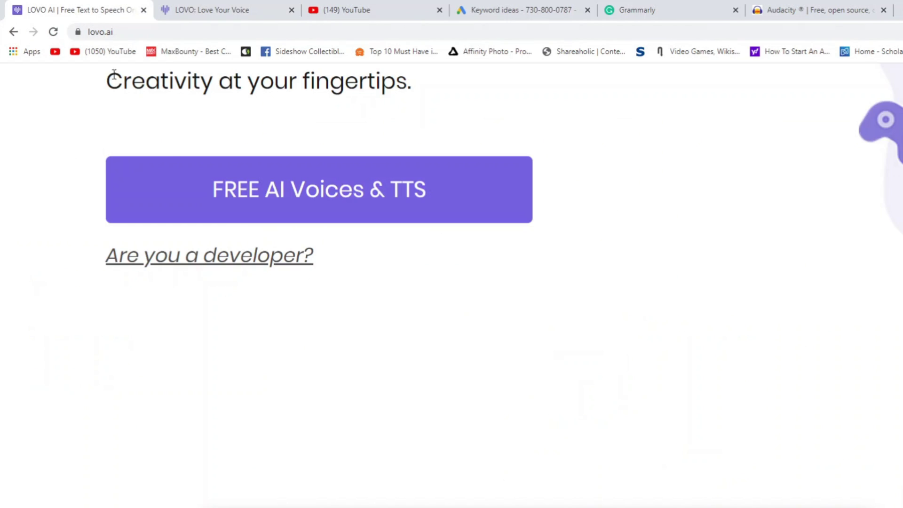
Go back to the 'LOVO: Love Your Voice' tab showing the script workspace.
scroll(264, 254, up, 8)
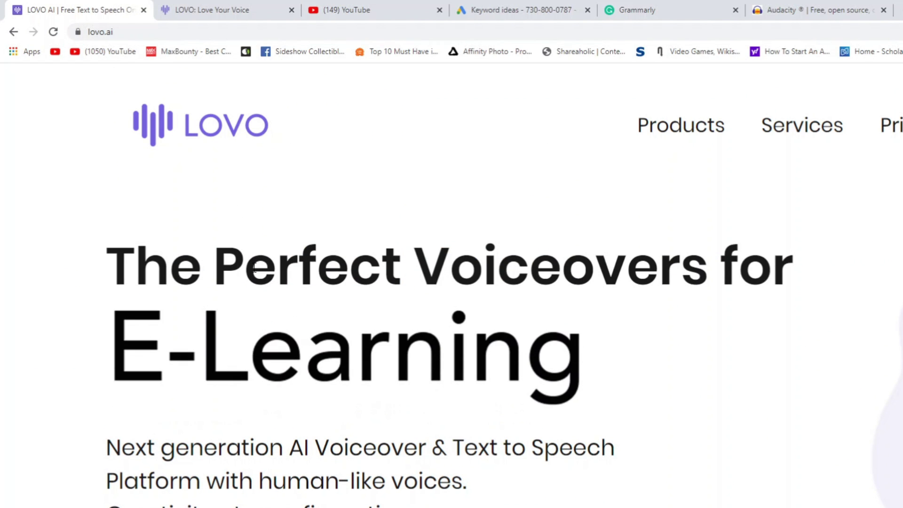
click(216, 5)
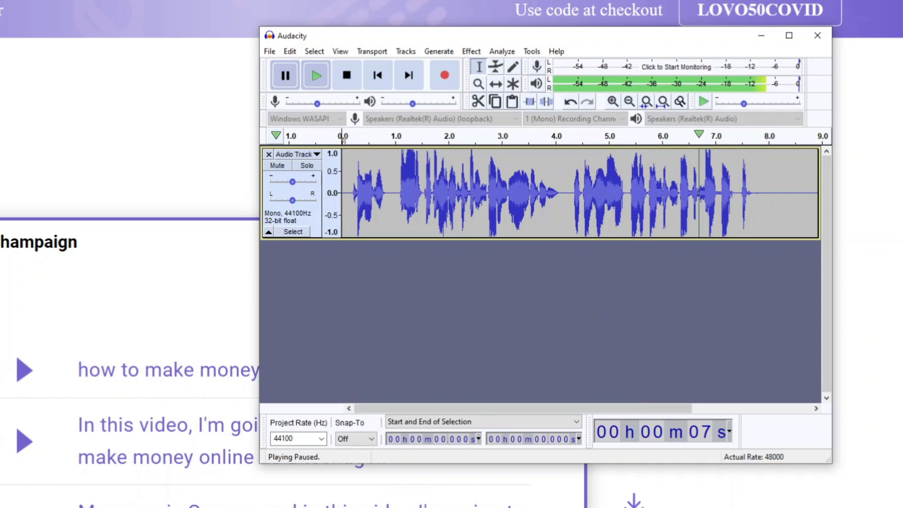
Check the File > Export formats for the voiceover, then minimize Audacity to show LOVO Studio.
click(269, 51)
mouse_move(315, 144)
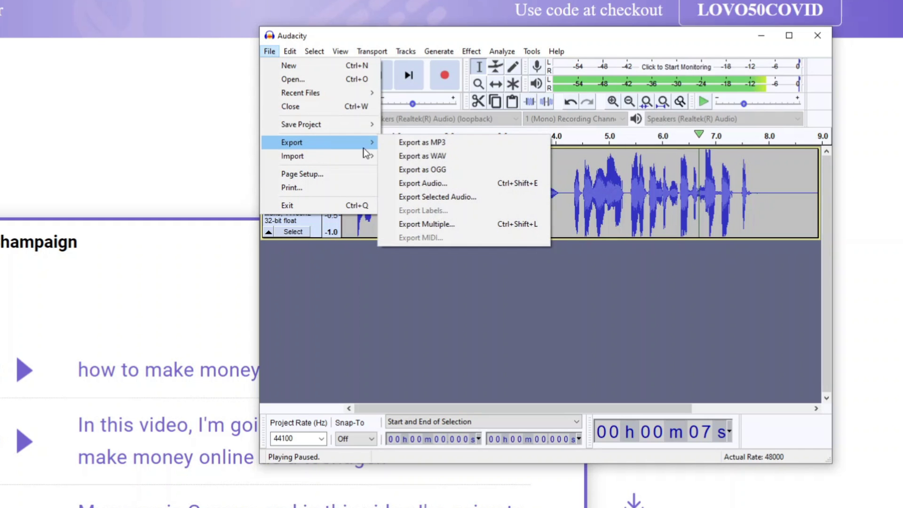
click(759, 41)
click(762, 38)
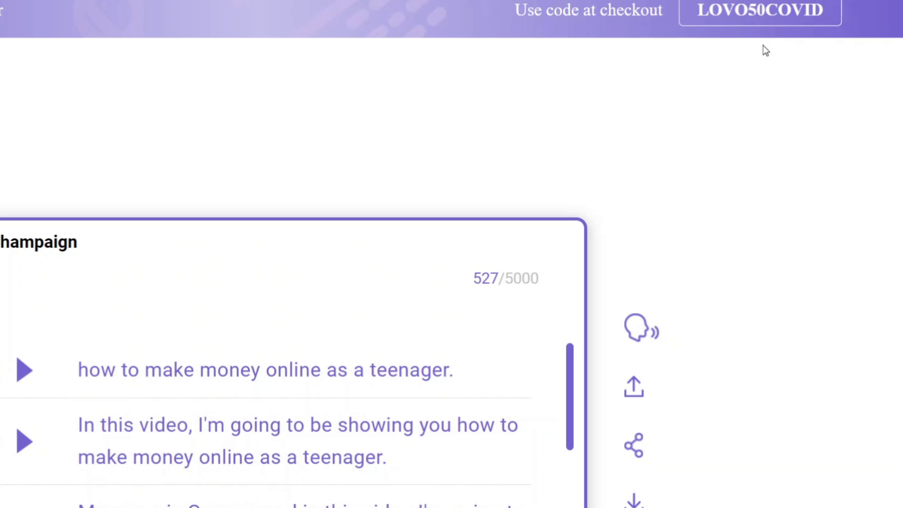